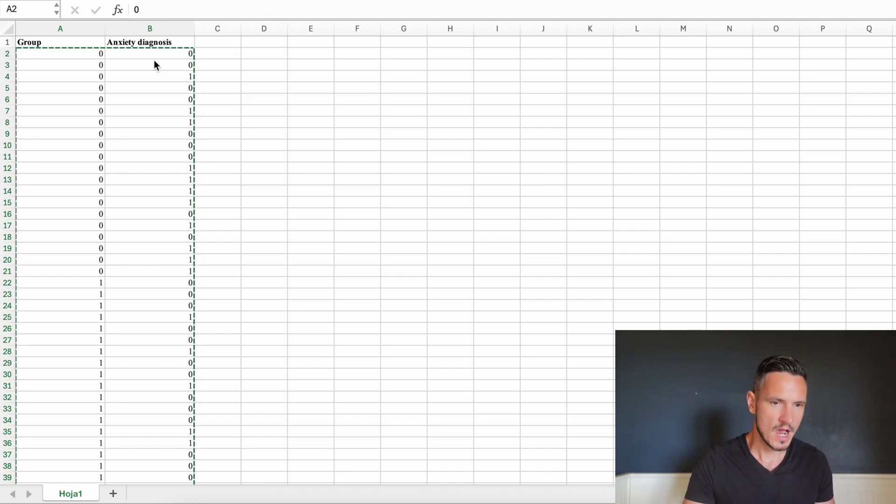
- In Excel, select the Group values coded 0 (A2:A21) and coded 1 (A22:A41) to review them
key(ctrl+shift+End)
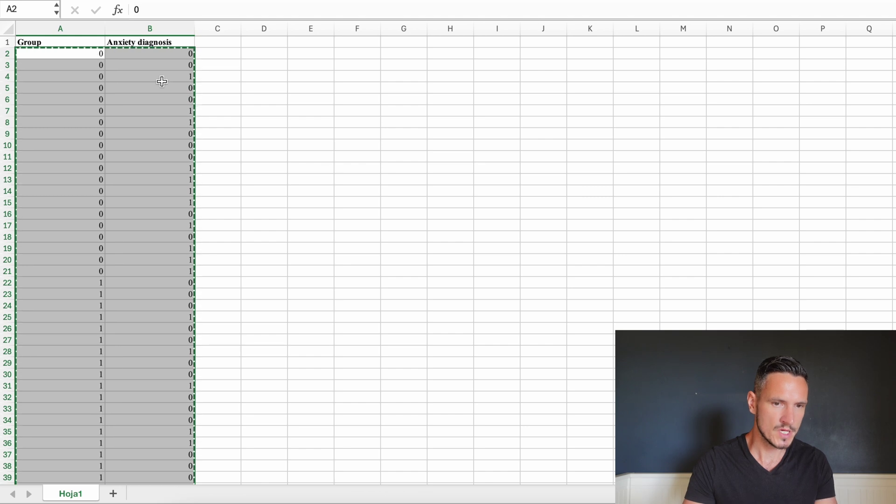
click(110, 74)
click(93, 55)
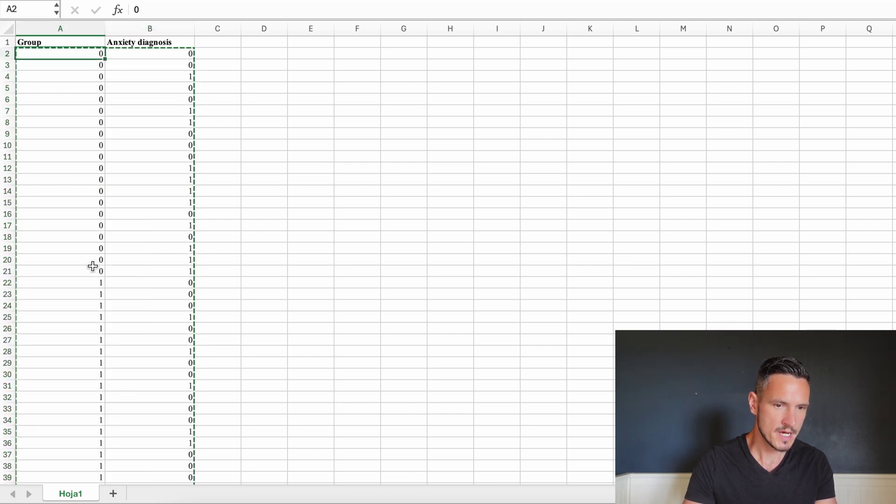
shift+click(93, 270)
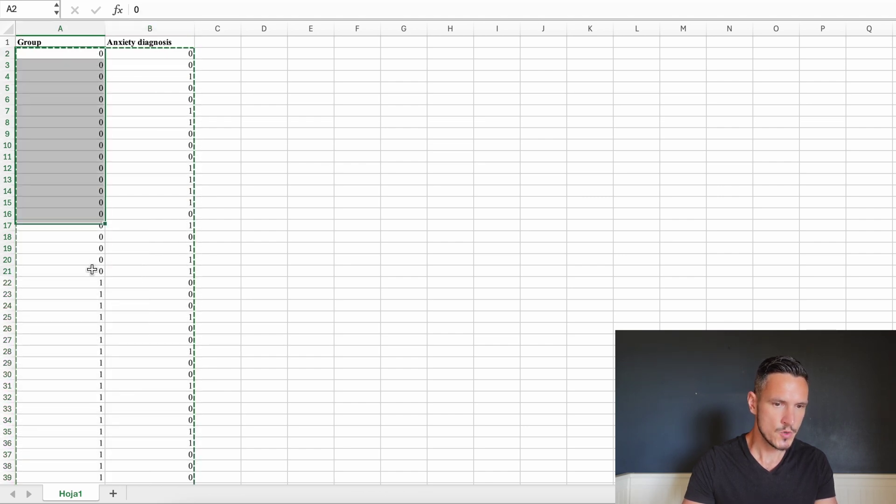
click(254, 303)
click(94, 282)
scroll(94, 281, down, 1)
scroll(94, 281, down, 5)
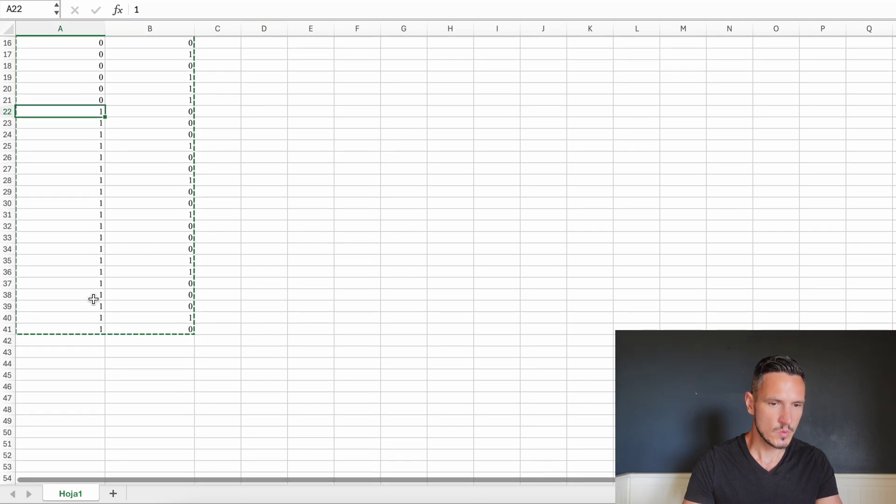
shift+click(85, 329)
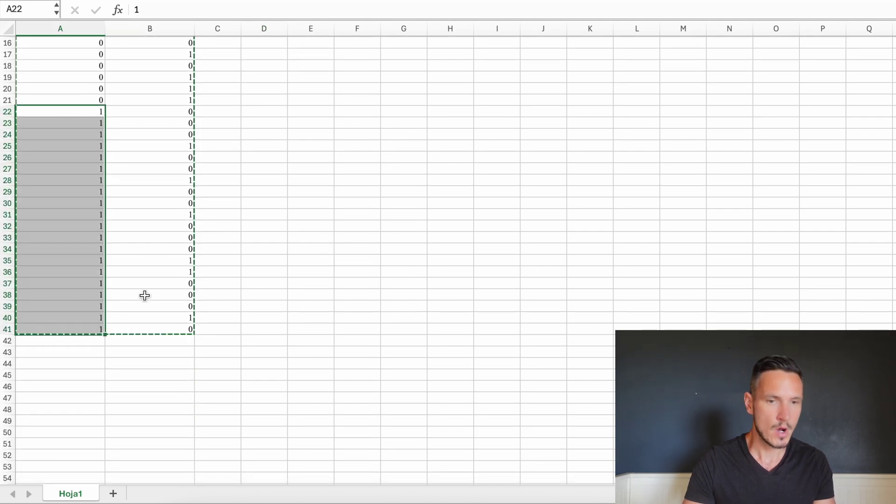
click(273, 255)
scroll(273, 255, up, 5)
scroll(188, 56, down, 1)
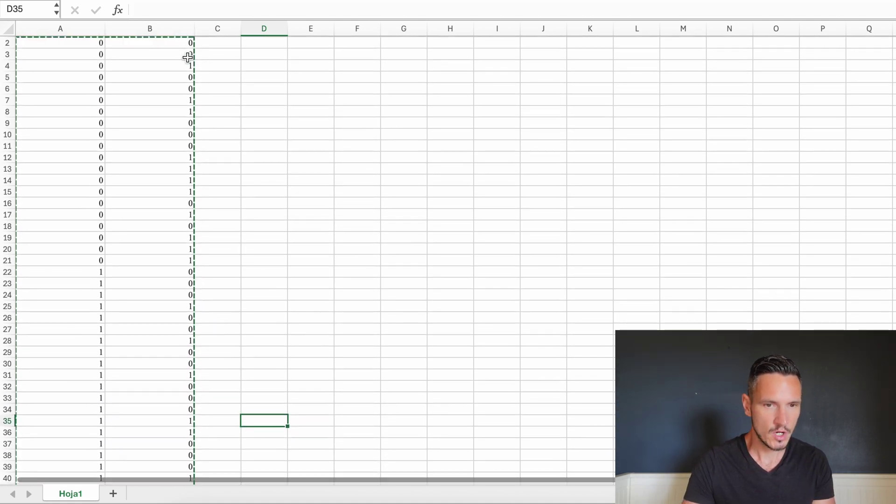
scroll(182, 40, up, 1)
- Review the Anxiety diagnosis codes, select A2:B41, and bring the jamovi window forward
click(177, 55)
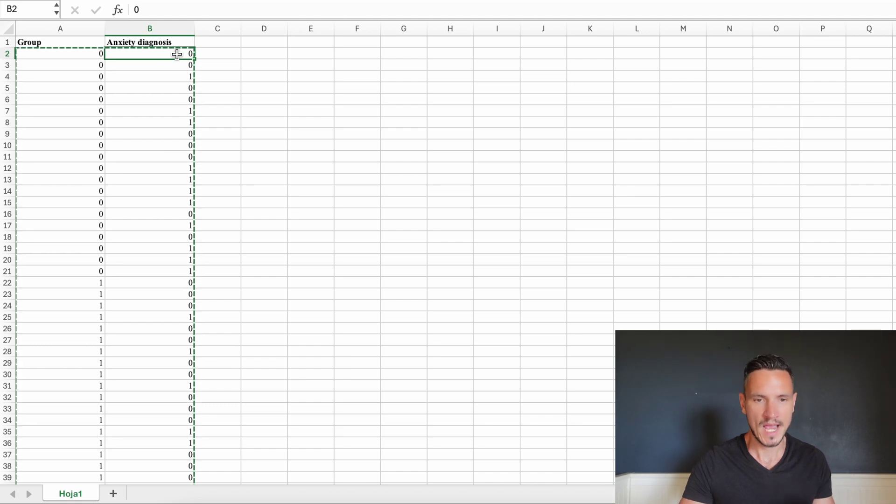
key(Down)
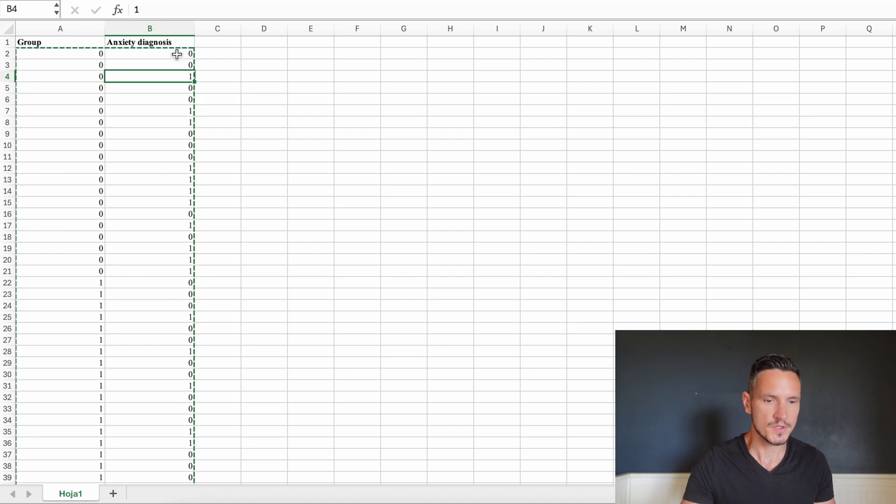
click(90, 55)
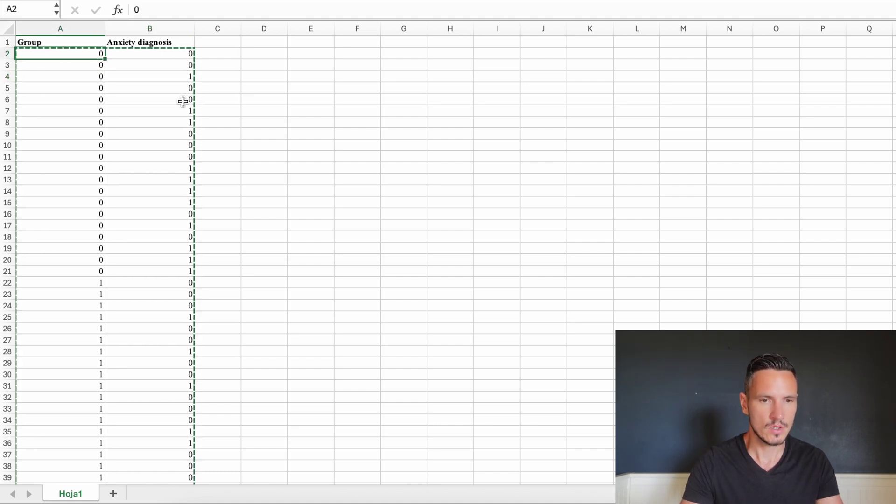
scroll(222, 136, down, 8)
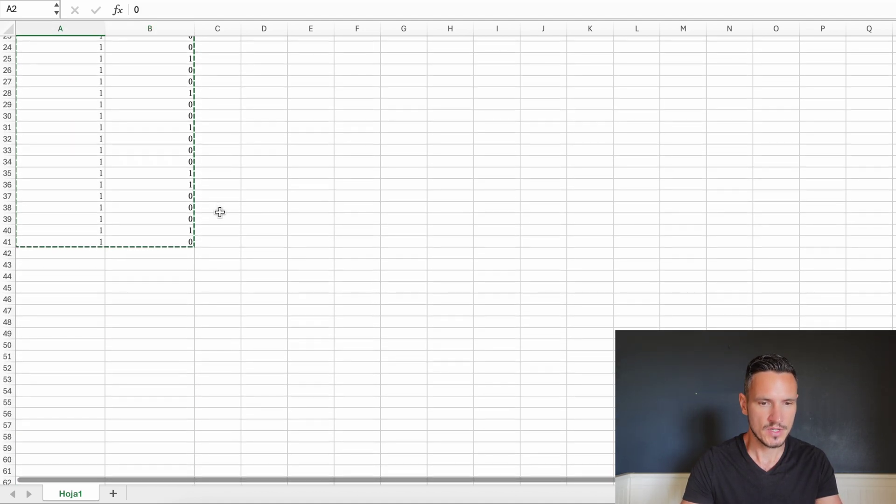
shift+click(186, 244)
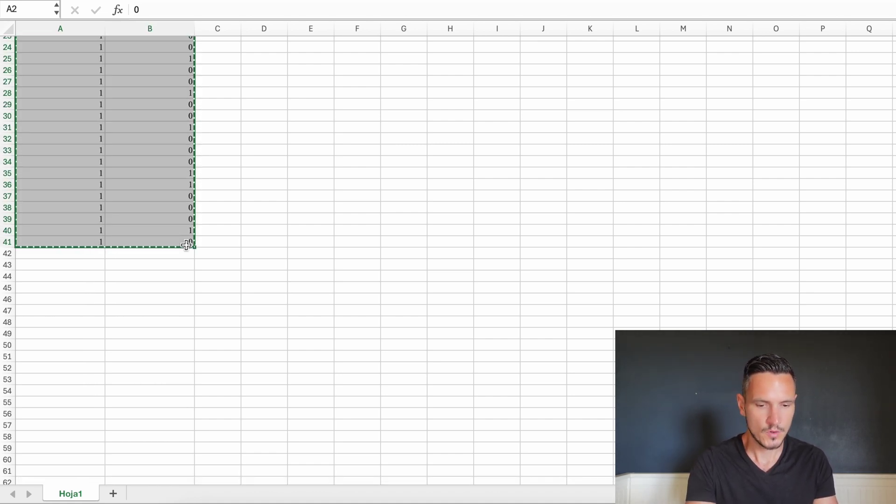
scroll(186, 245, up, 8)
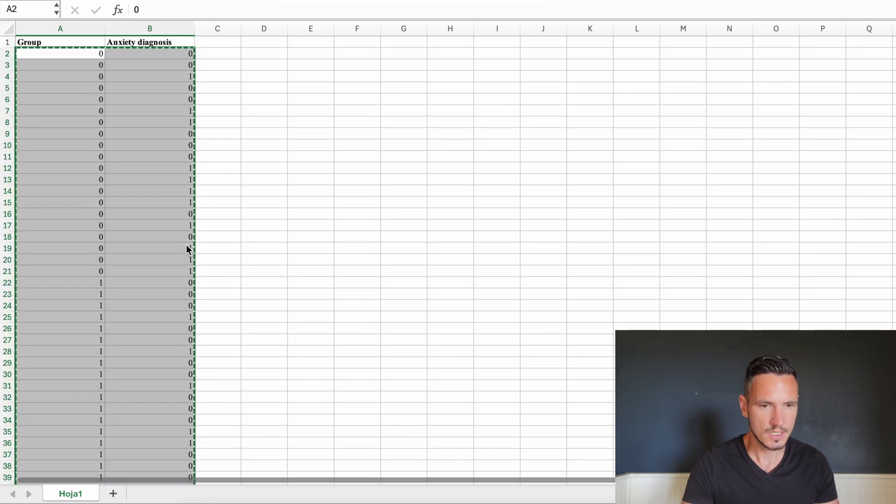
key(ctrl+Up)
click(747, 179)
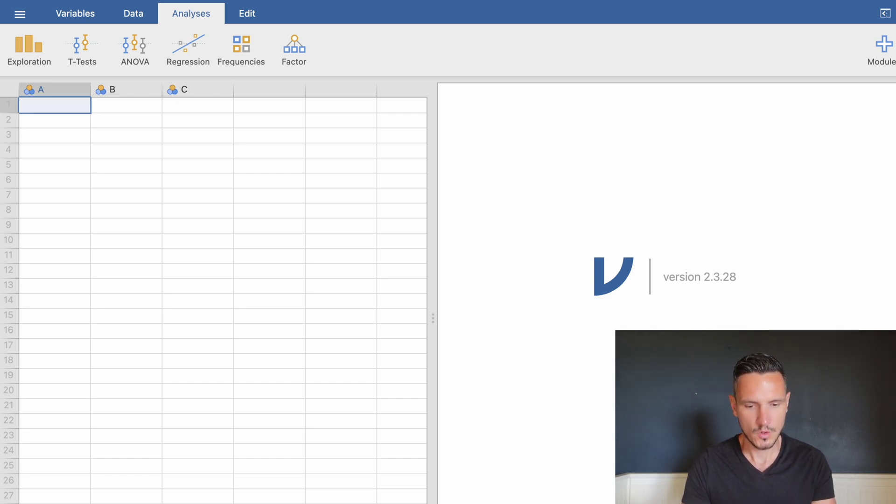
- Paste the copied 0/1 values into jamovi columns A and B, then open Data > Setup
key(super+v)
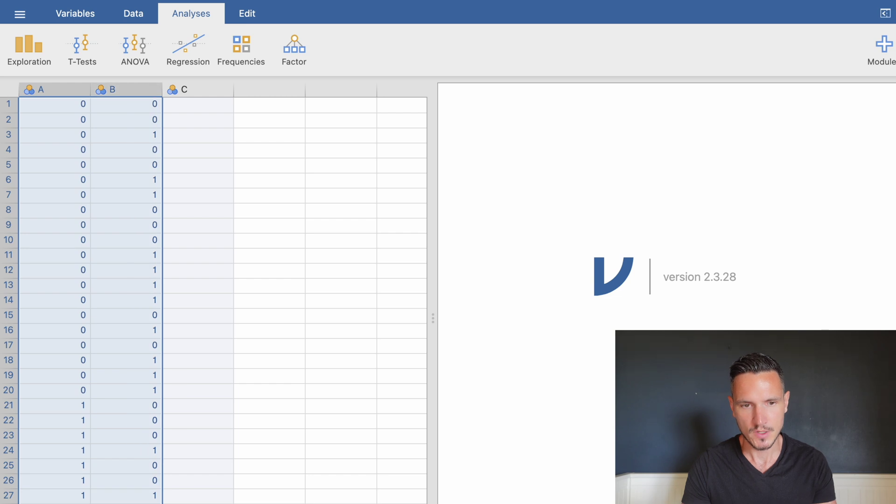
click(214, 164)
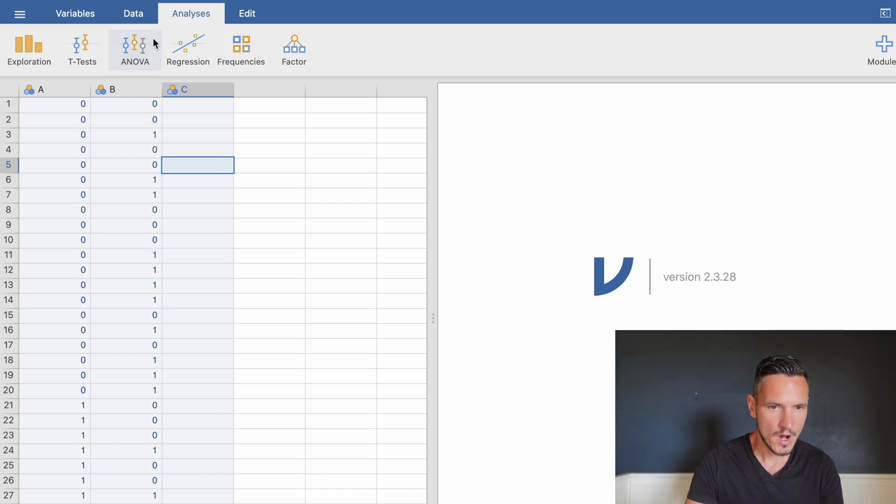
click(140, 16)
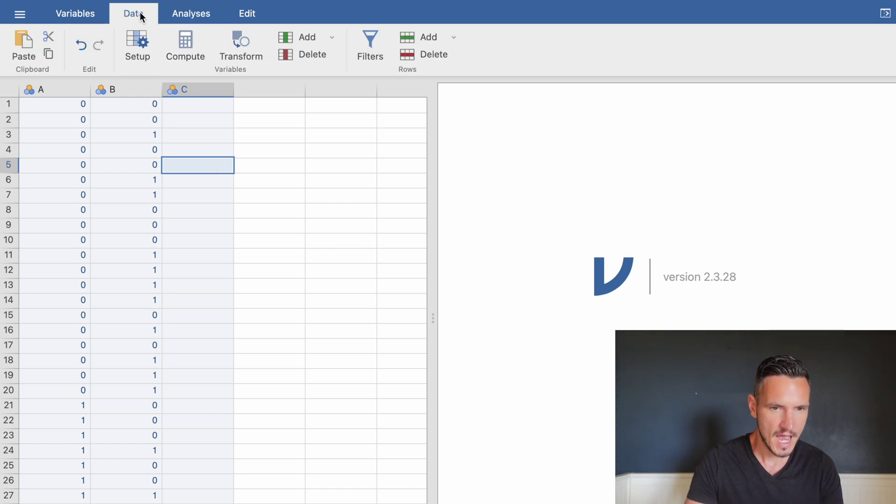
click(136, 41)
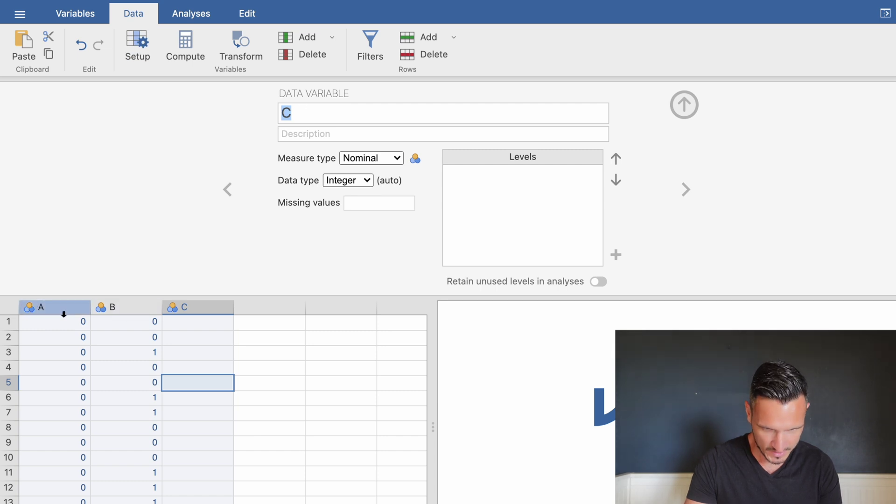
- Rename column A to Group
click(57, 307)
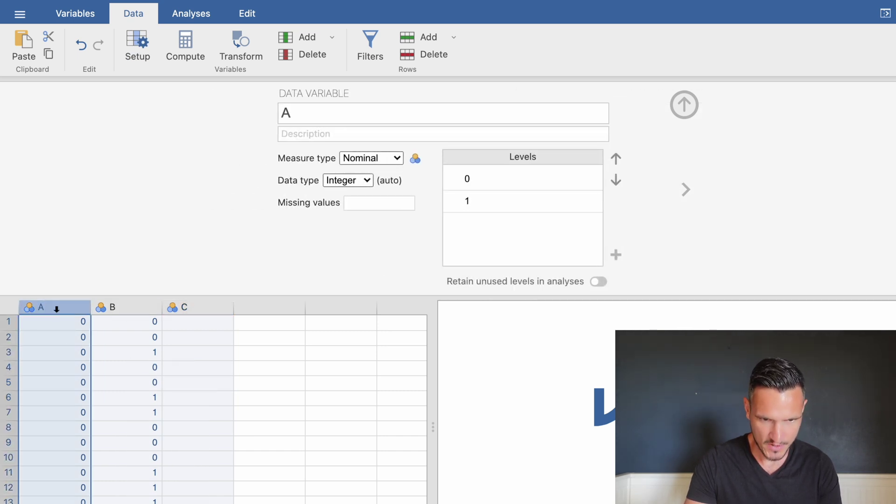
double_click(336, 115)
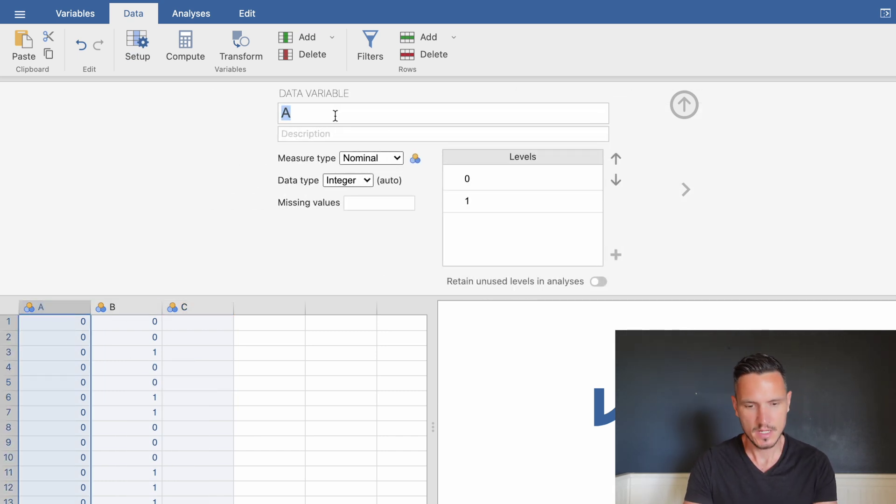
text(GRo)
key(BackSpace)
key(BackSpace)
text(roup)
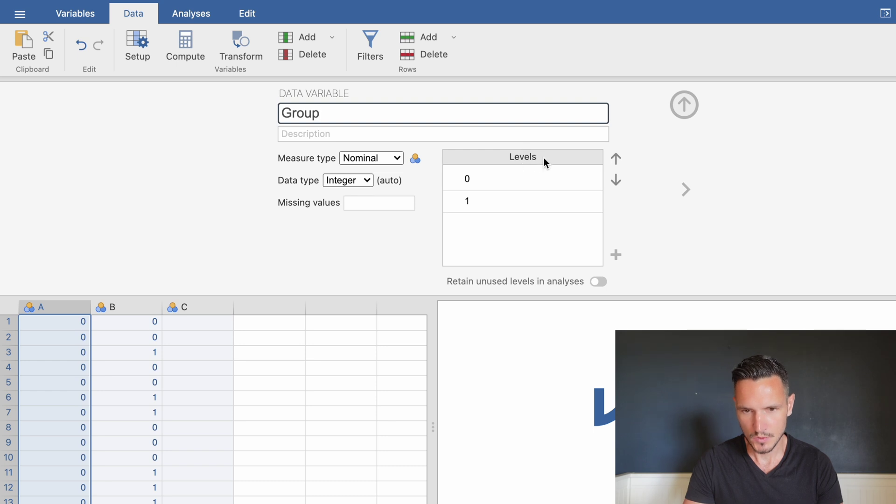
- Label Group's level 0 as Placebo and level 1 as Treatment
click(526, 175)
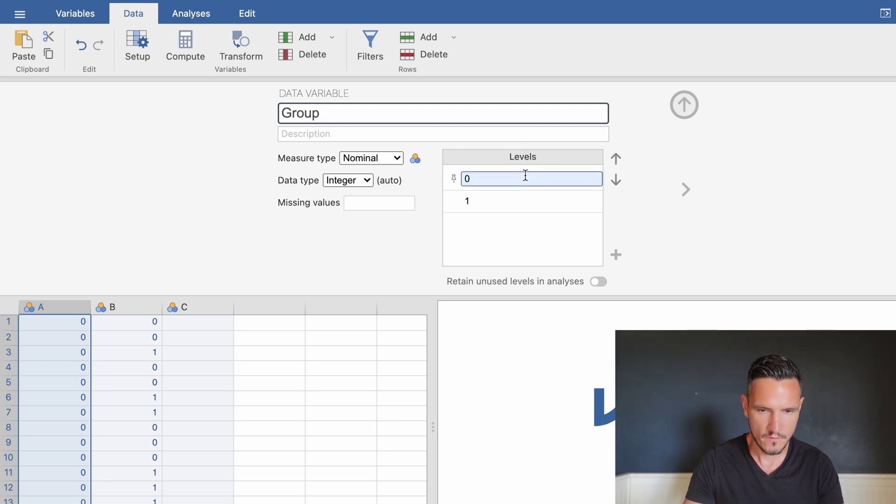
text(P)
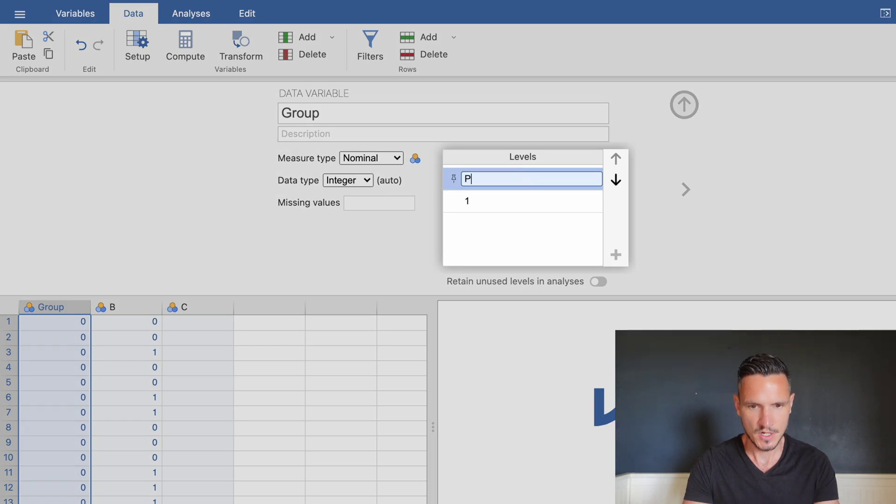
text(lacebo)
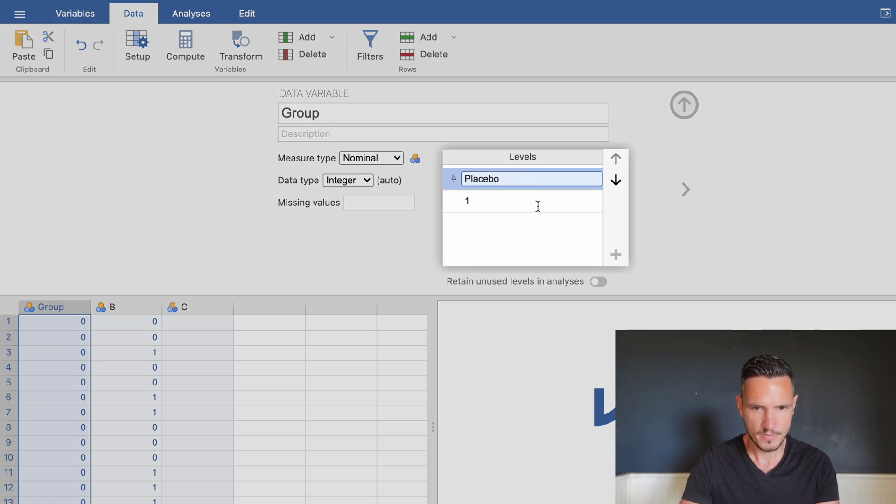
key(Return)
click(526, 201)
text(Treatment)
key(Return)
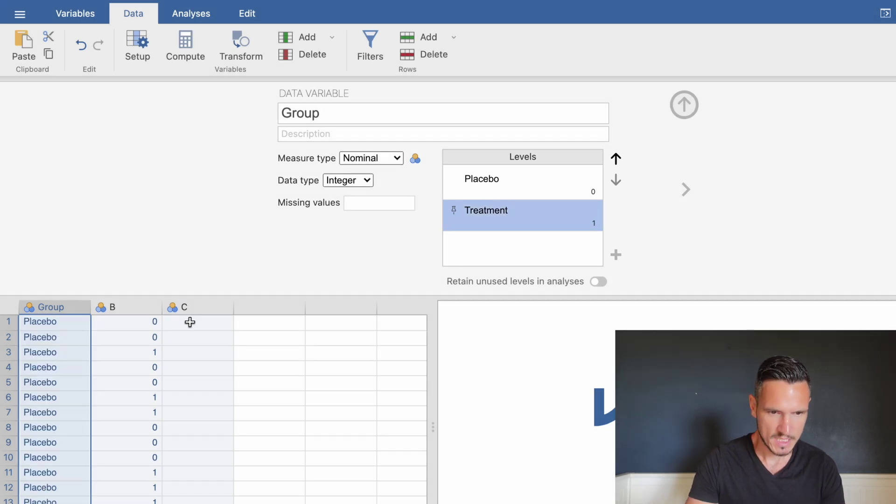
scroll(68, 331, down, 3)
scroll(68, 333, down, 3)
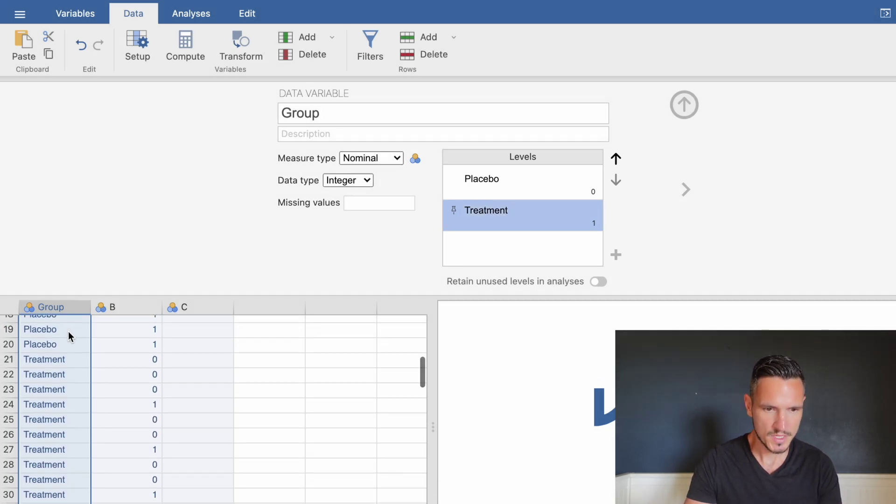
scroll(68, 331, down, 1)
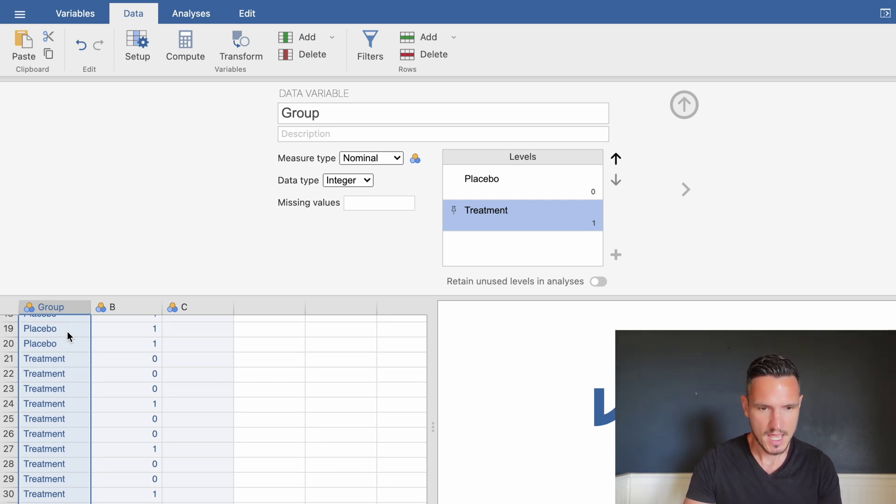
- Rename column B to Diagnosis
click(124, 309)
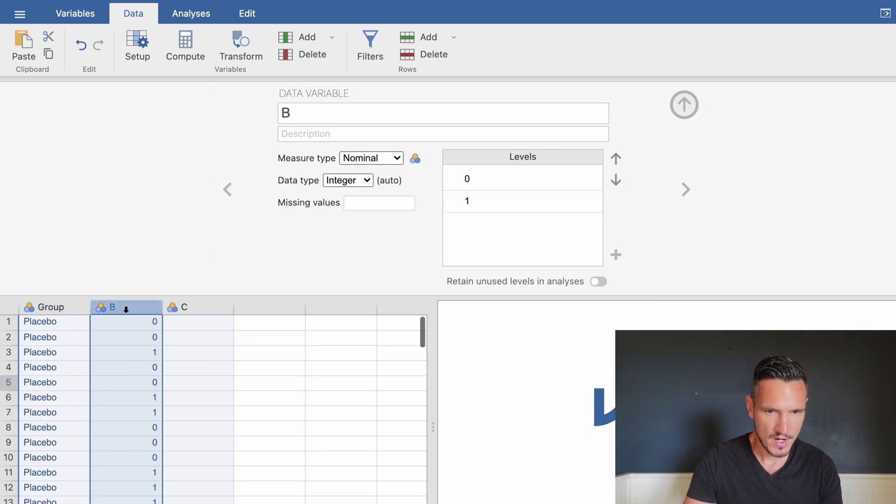
double_click(328, 110)
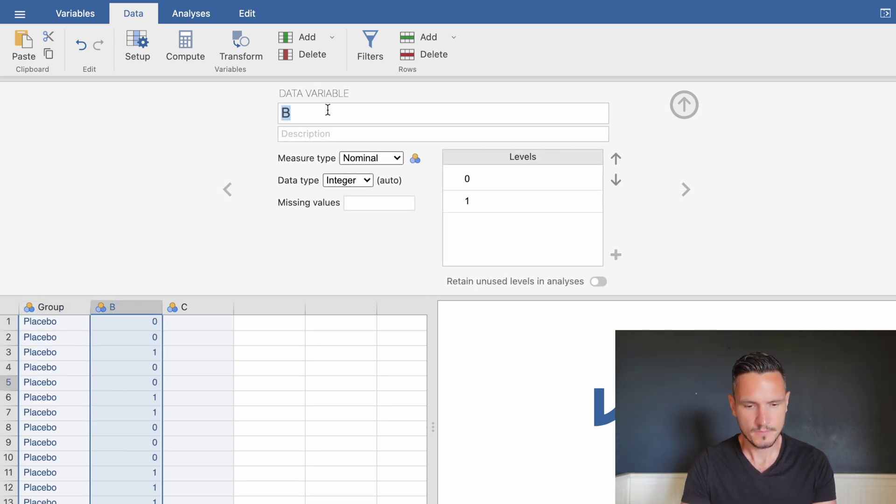
text(Diag)
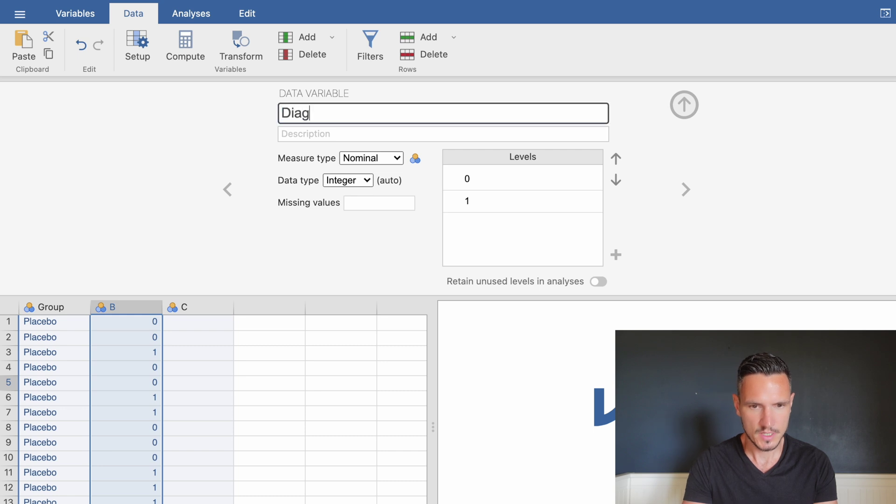
text(nosis)
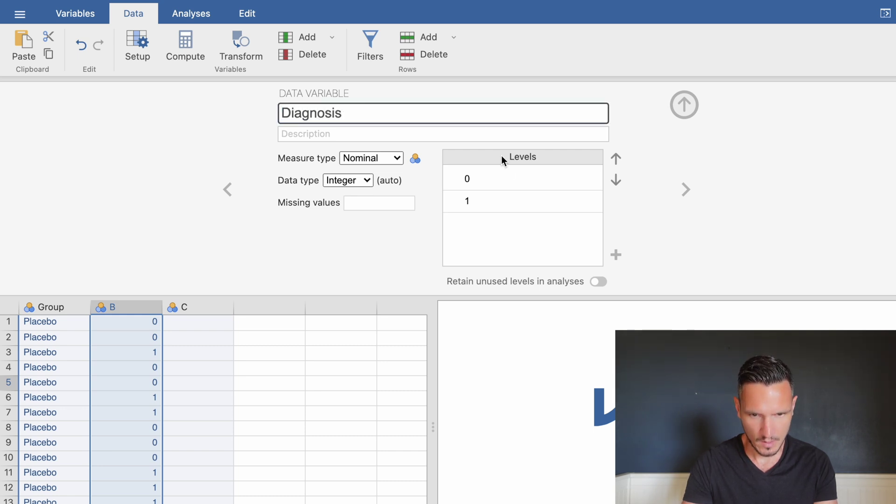
- Label Diagnosis level 0 as 'No diagnosis' and level 1 as 'Diagnosis'
click(499, 179)
text(No )
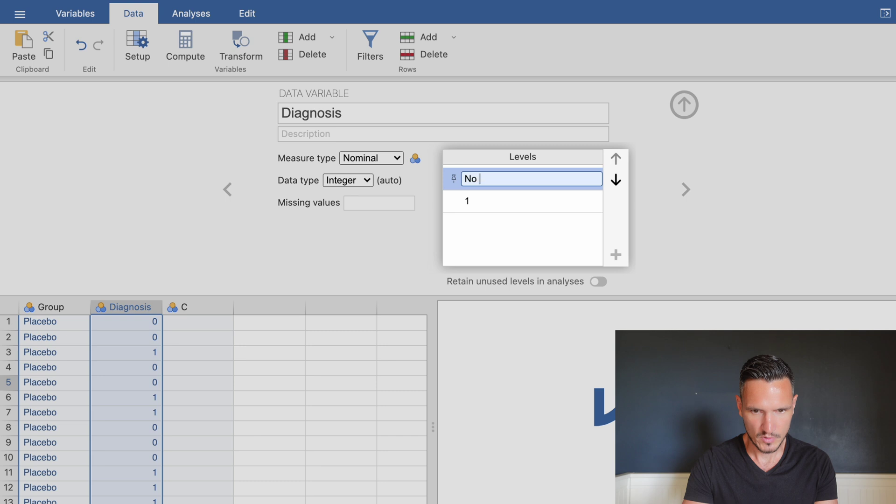
text(diagnosis)
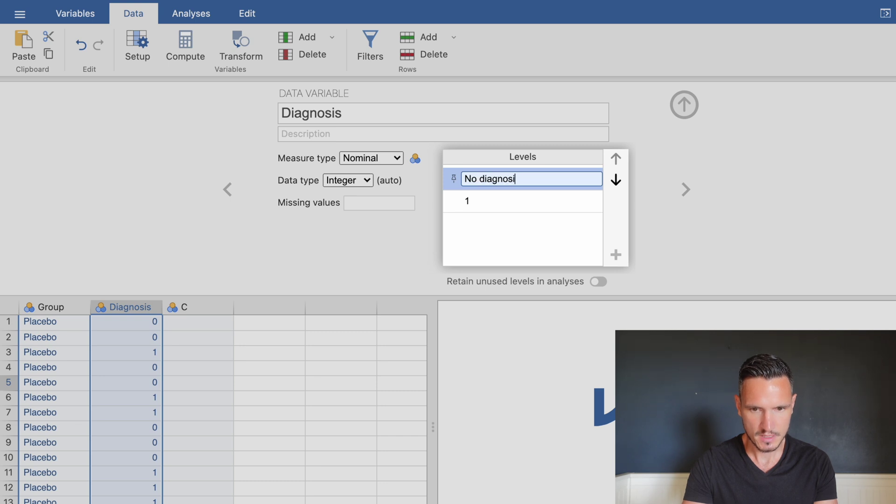
click(511, 209)
text(D)
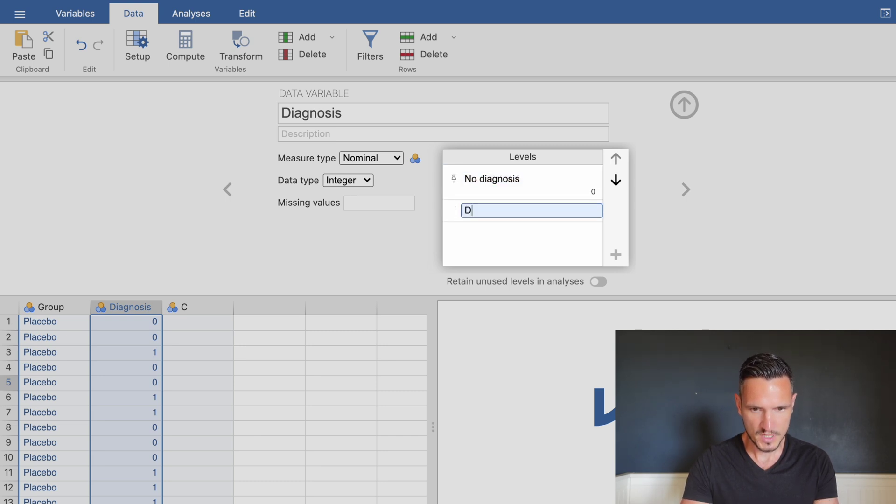
text(iagnosis)
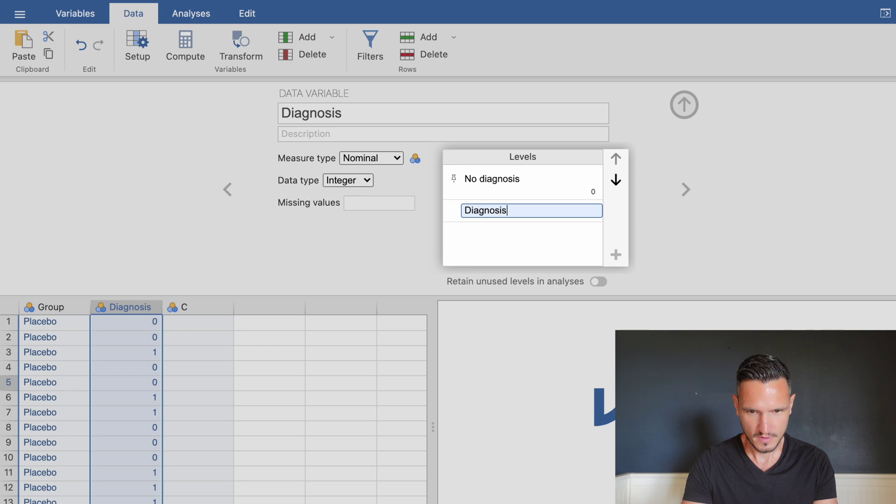
key(Return)
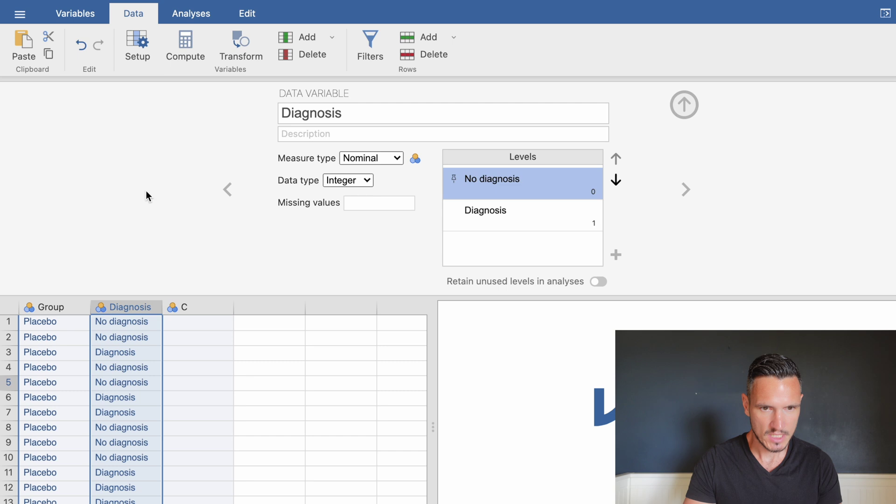
click(196, 14)
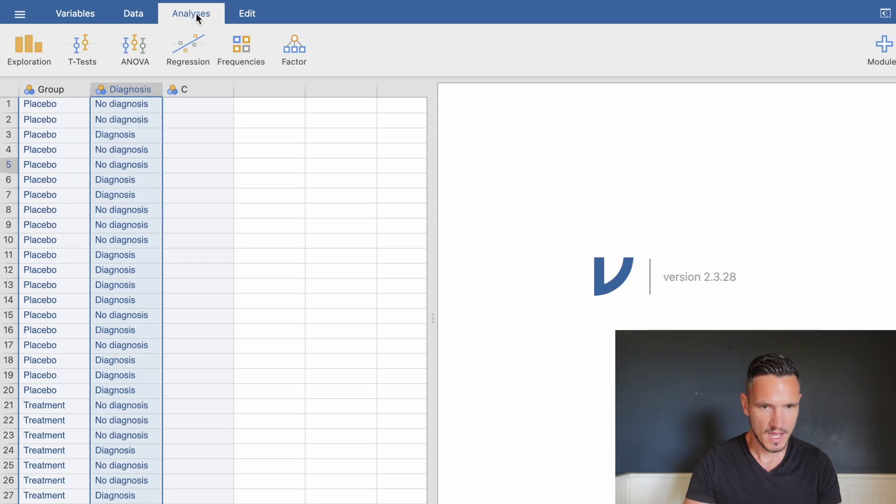
- Start Frequencies > Independent Samples with Group in Rows and Diagnosis in Columns
click(250, 40)
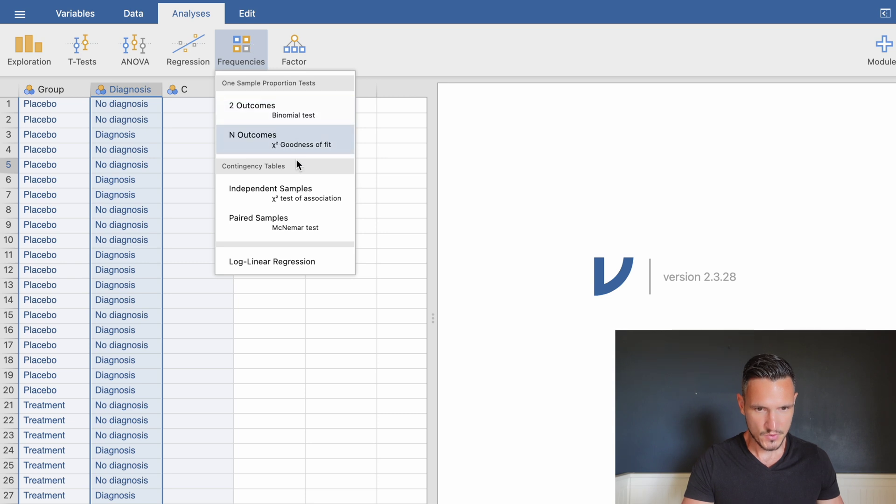
click(308, 191)
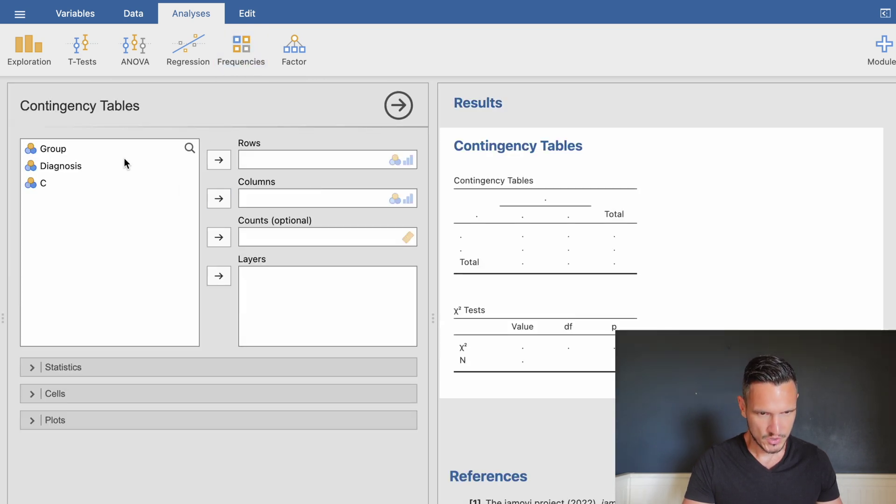
click(118, 149)
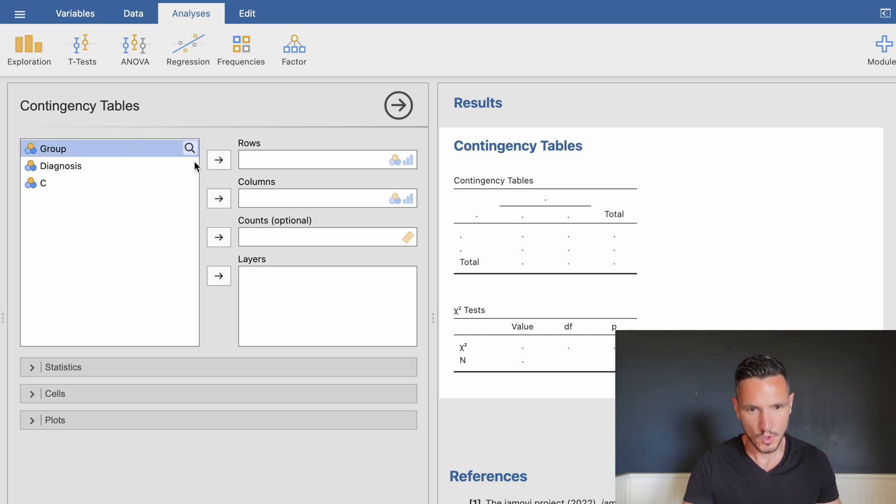
click(220, 161)
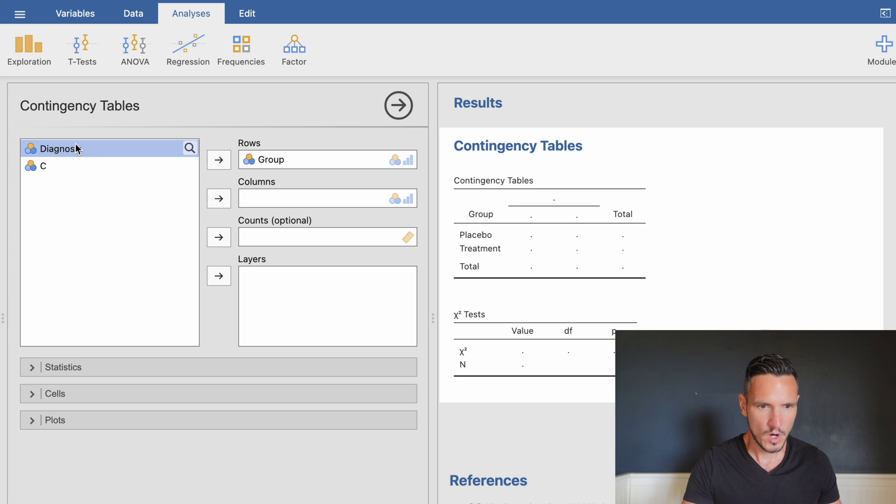
click(216, 200)
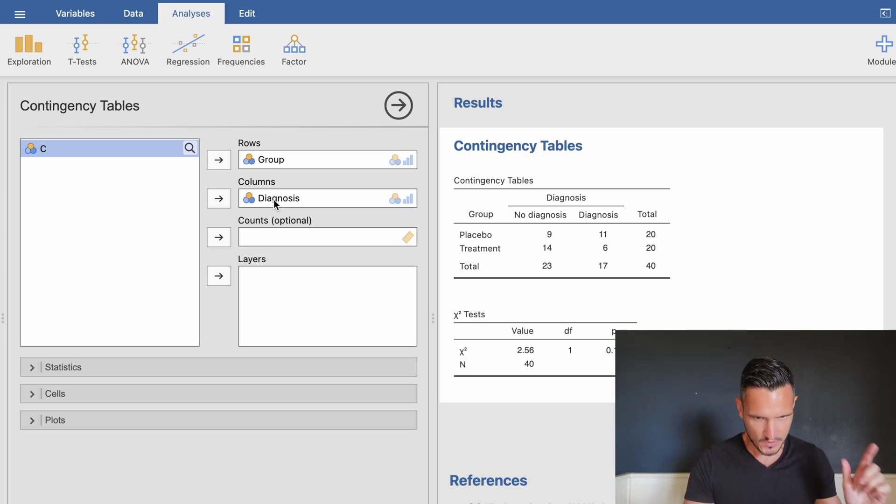
- Tick Phi and Cramer's V under the Statistics section's Nominal options
click(156, 367)
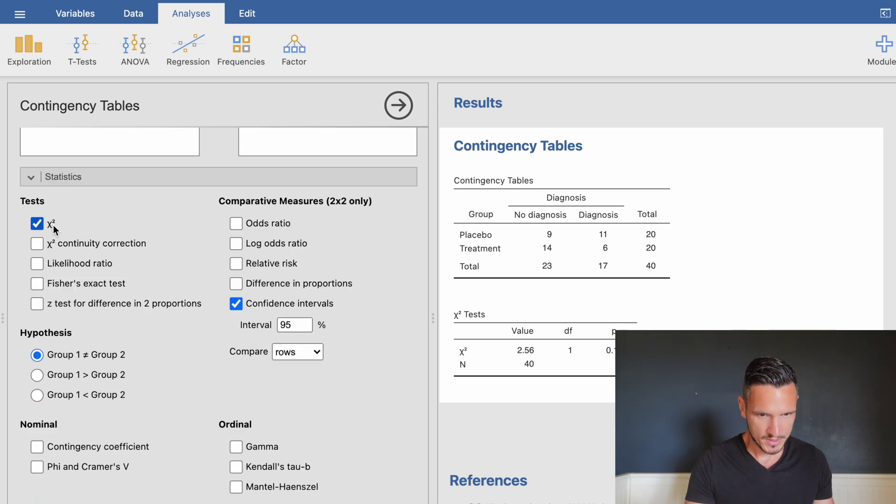
scroll(53, 225, down, 1)
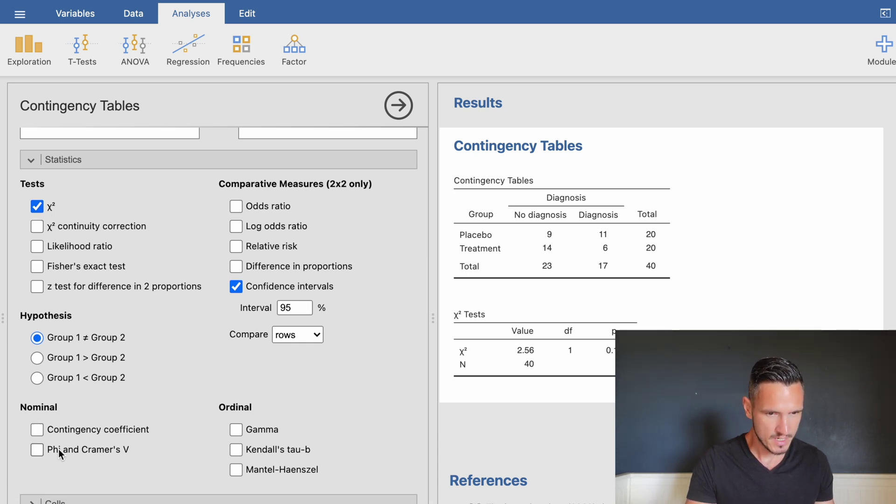
click(38, 450)
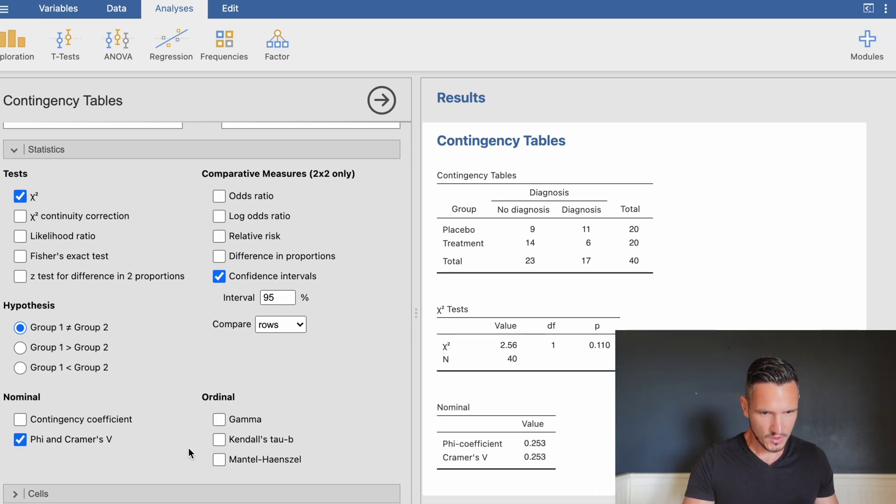
- Expand the Cells section and tick Expected counts
click(167, 493)
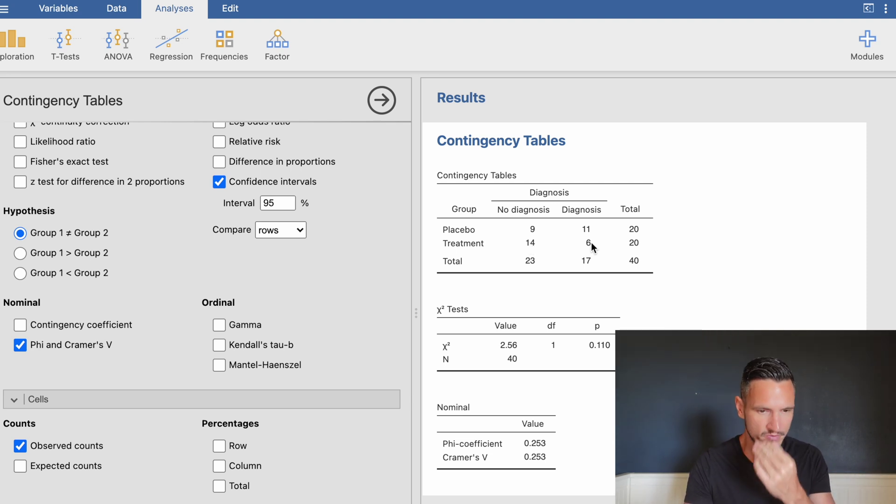
click(20, 466)
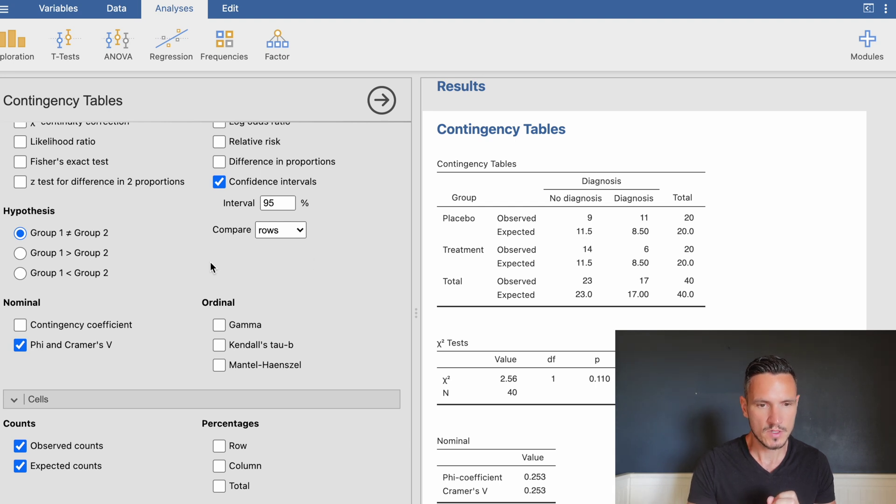
- Scroll the options panel up to review the Statistics settings beside the updated table
scroll(210, 264, up, 3)
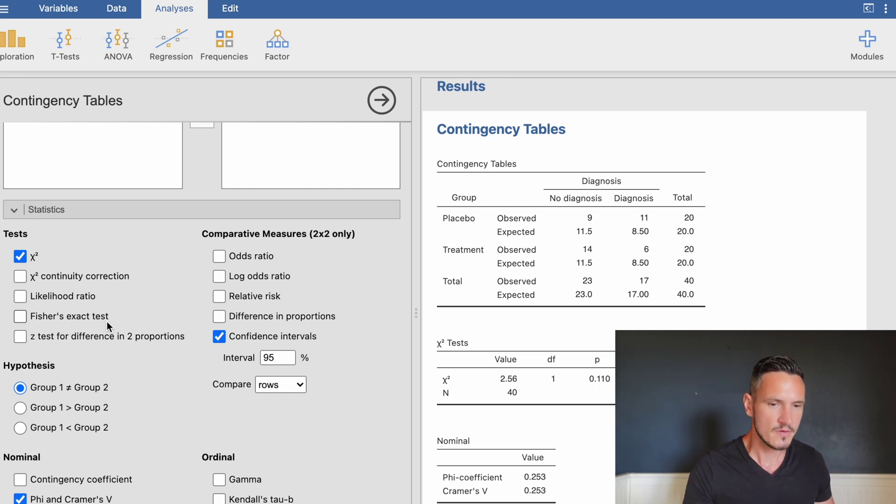
- Tick Row under Percentages to add row percentages to the table
scroll(138, 318, down, 5)
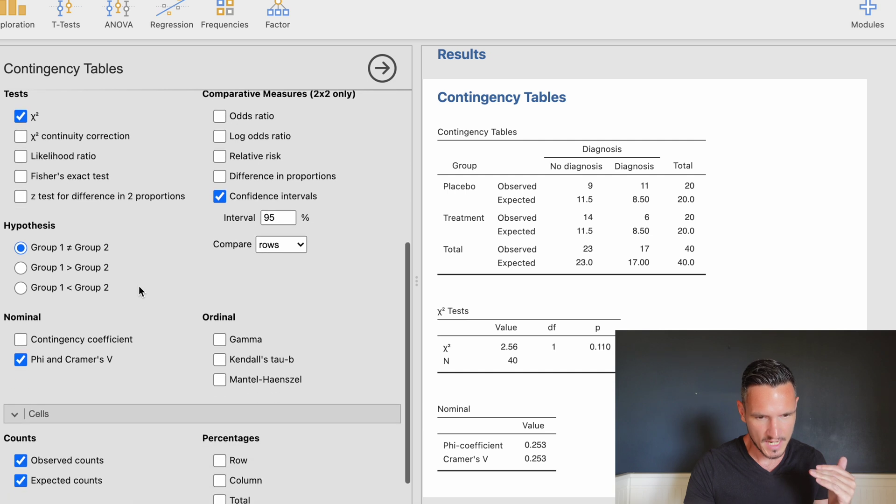
scroll(139, 285, down, 1)
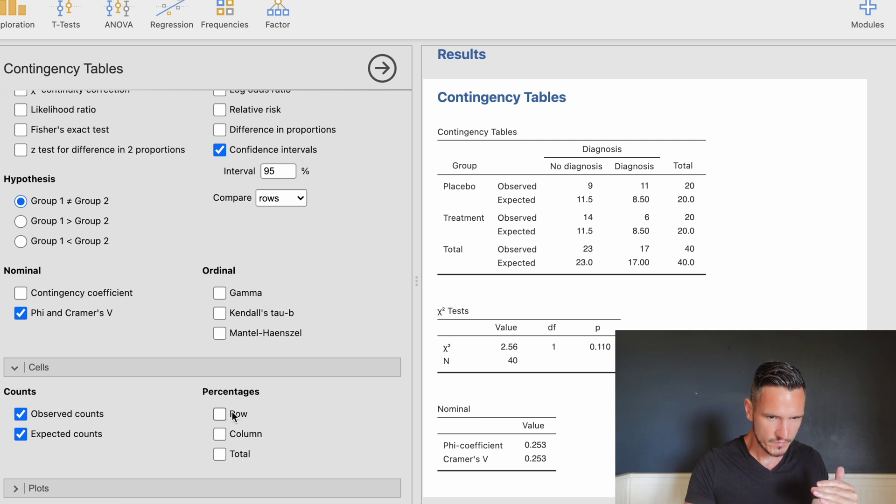
click(219, 415)
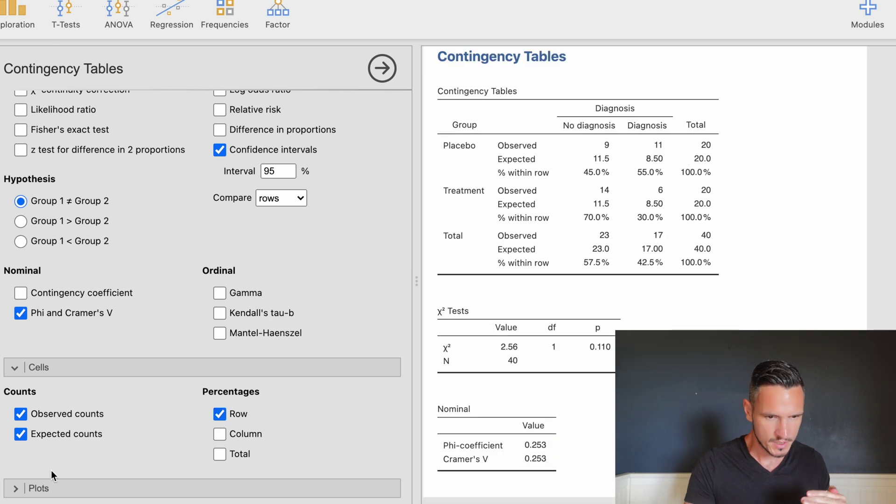
- Turn on the Bar Plot under Plots and check it in the Results
click(41, 490)
scroll(382, 328, down, 5)
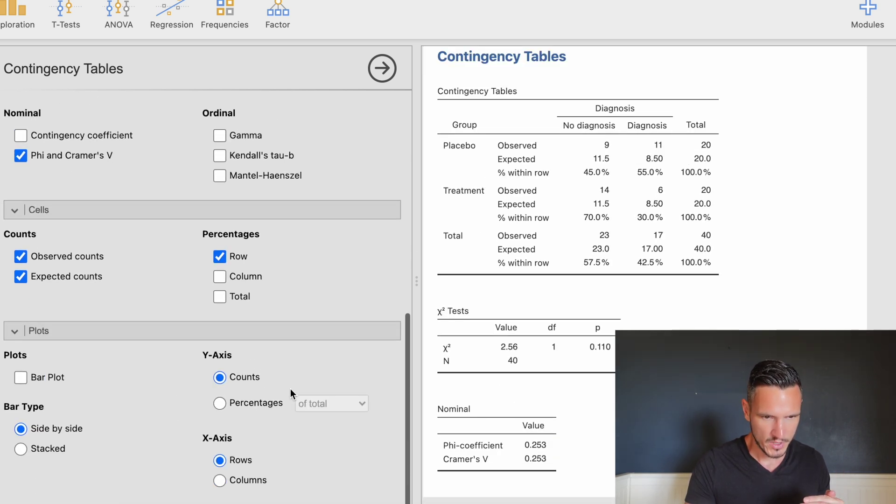
click(20, 377)
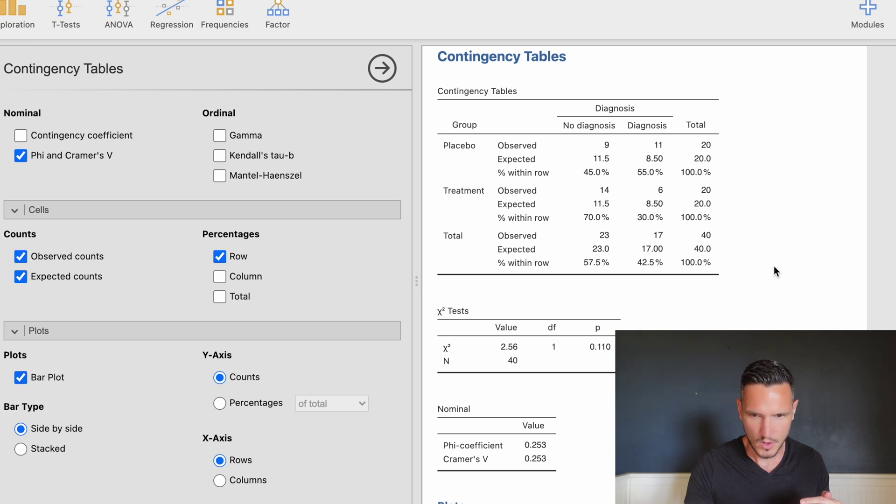
scroll(794, 264, down, 5)
scroll(697, 282, down, 3)
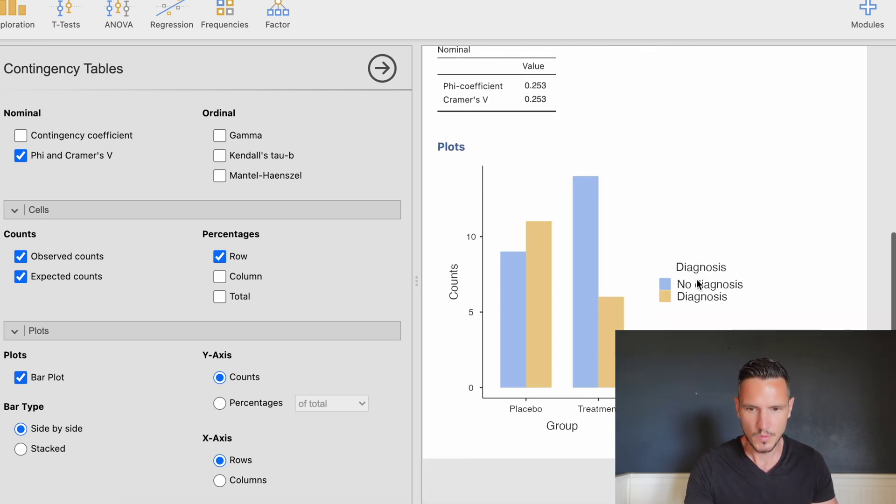
scroll(653, 252, up, 10)
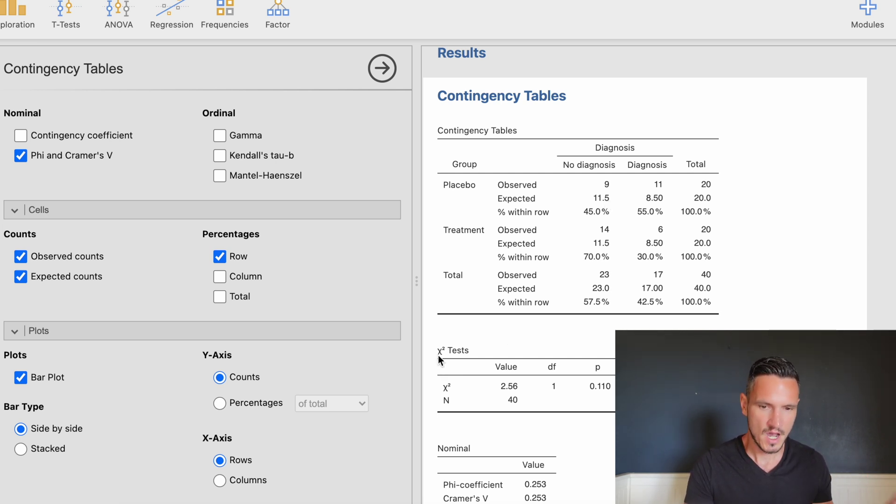
scroll(508, 354, down, 3)
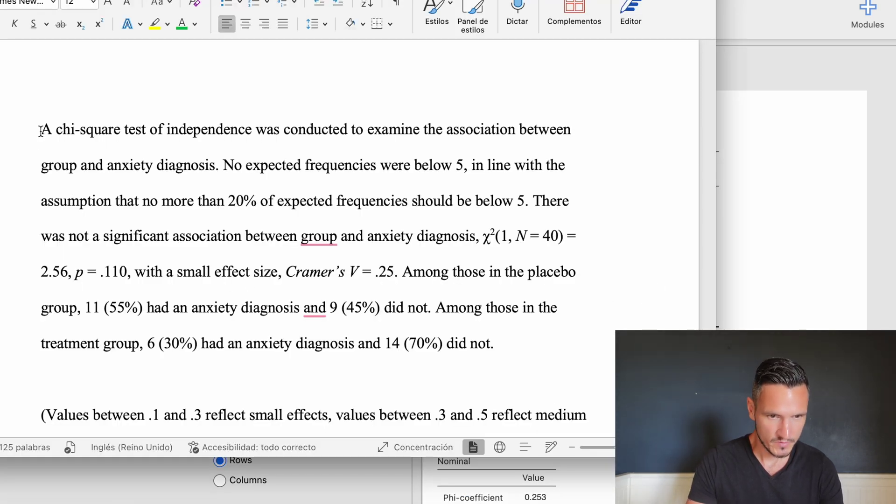
- Highlight the write-up's opening, expected-frequencies and no-significant-association sentences in turn
drag(41, 131, 220, 179)
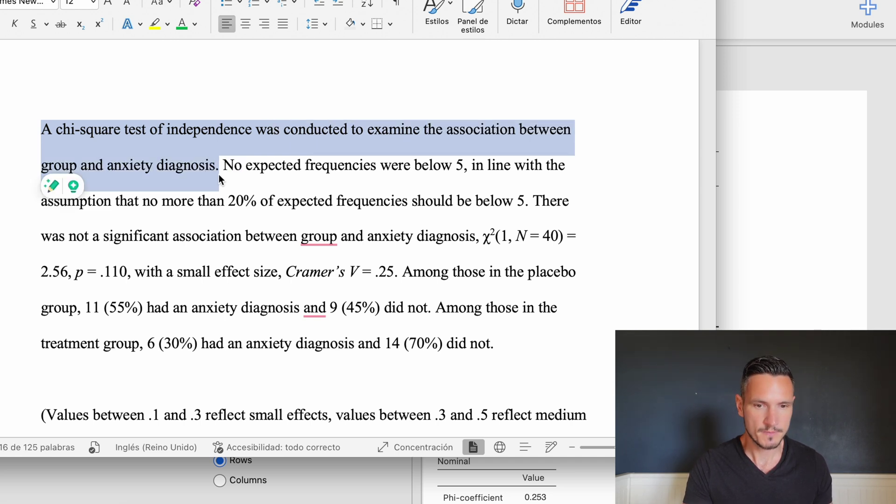
click(511, 343)
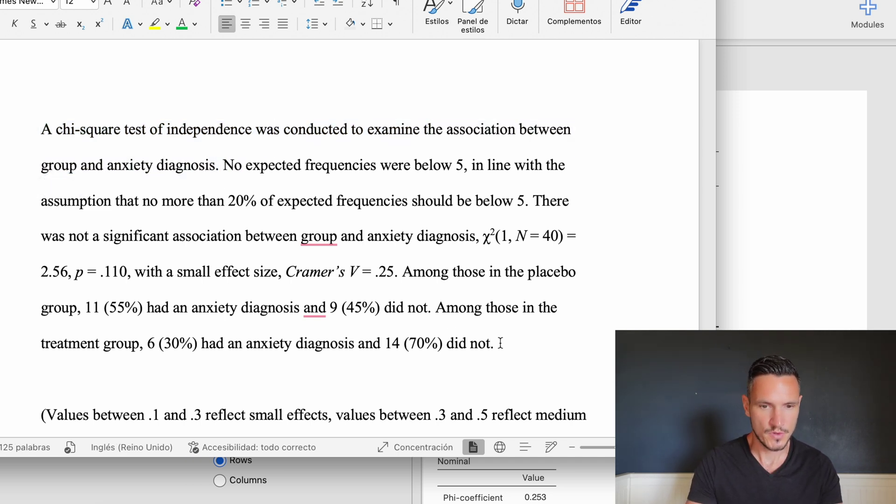
click(225, 167)
drag(249, 167, 526, 205)
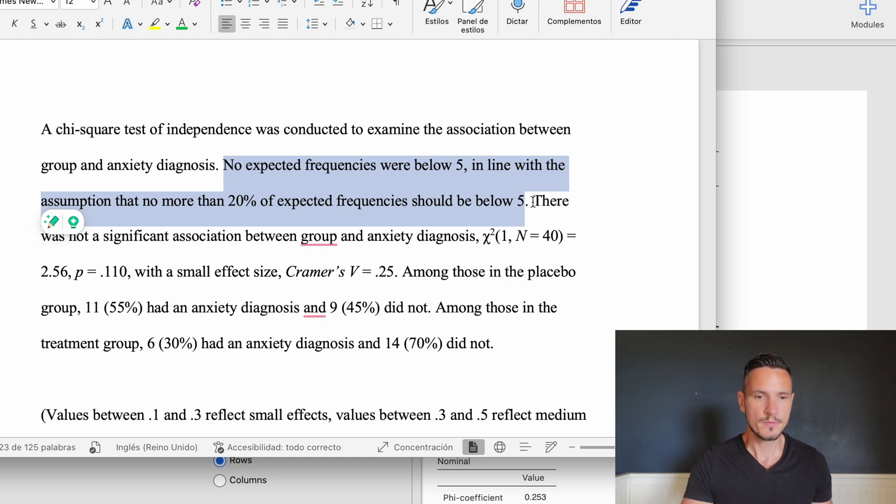
drag(534, 202, 433, 235)
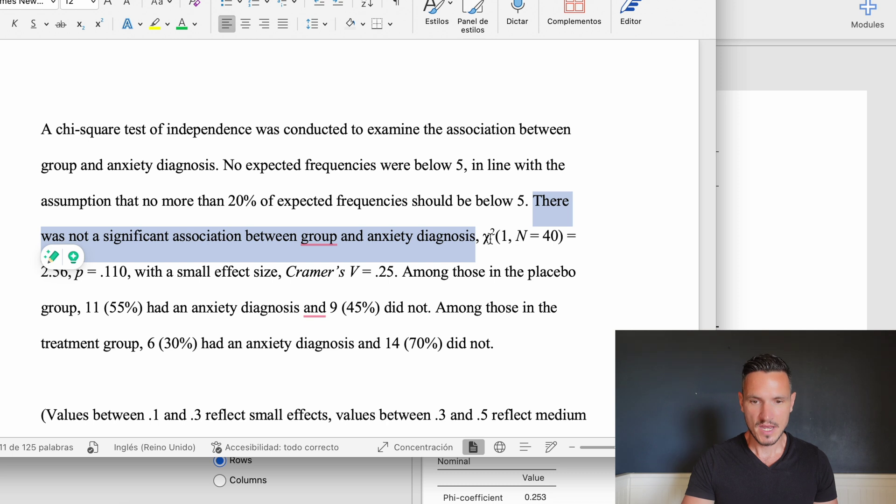
- Highlight the χ² statistic and p value, then return to jamovi's results
drag(483, 239, 128, 275)
click(502, 264)
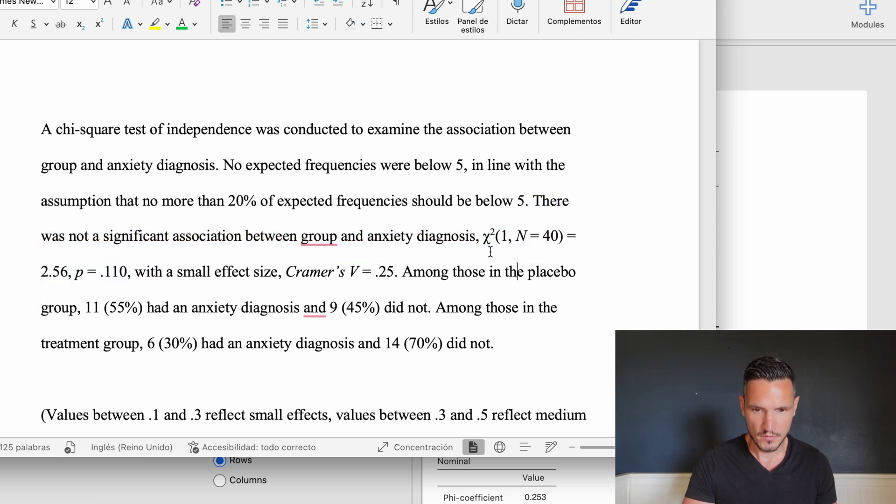
drag(484, 245, 494, 247)
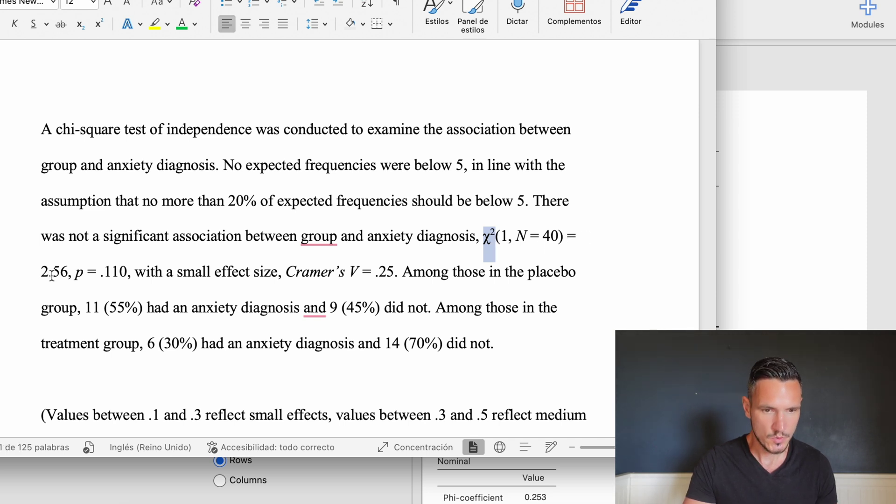
click(799, 182)
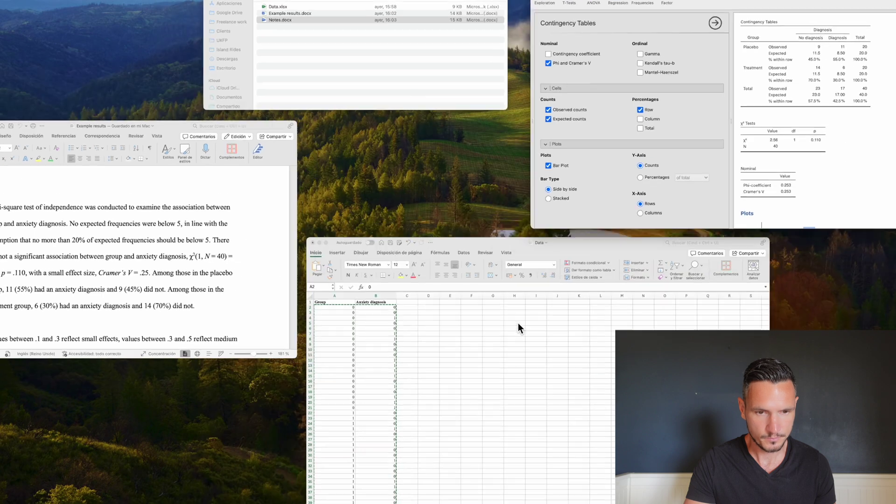
- Select χ², the df of 1 and N = 40 in the write-up and compare with jamovi's output
double_click(237, 291)
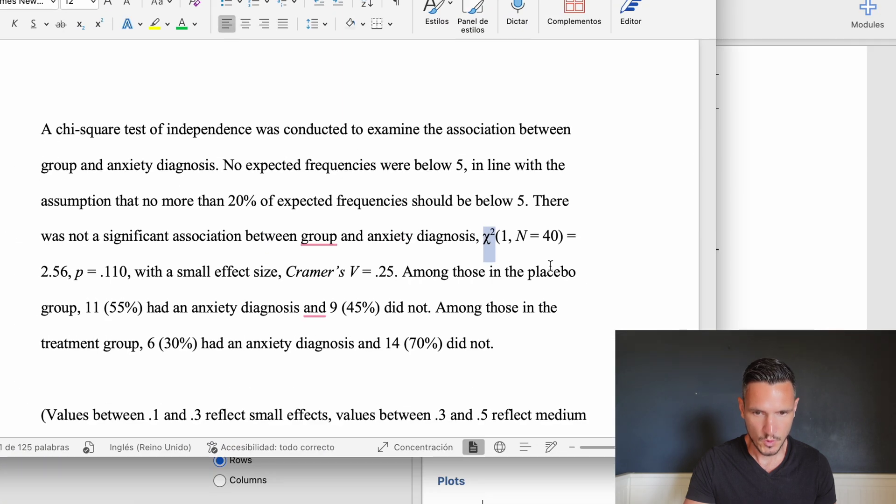
double_click(504, 238)
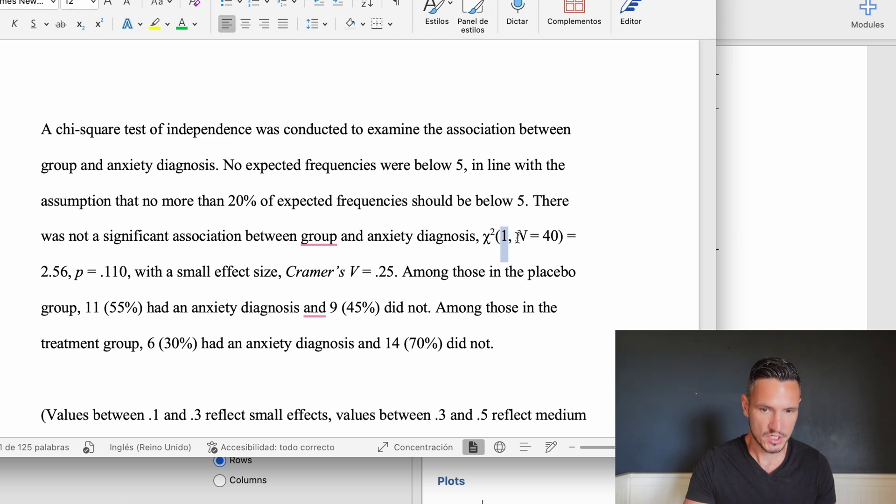
double_click(521, 238)
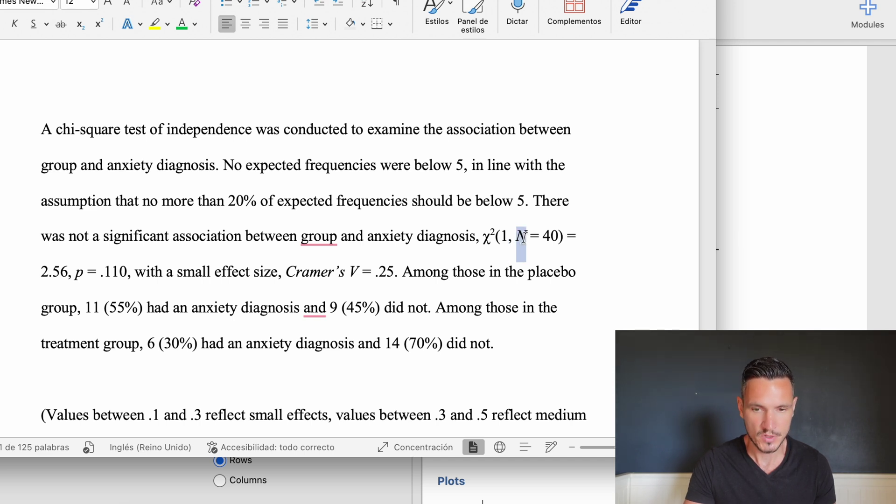
drag(523, 238, 559, 238)
click(811, 208)
scroll(737, 291, down, 1)
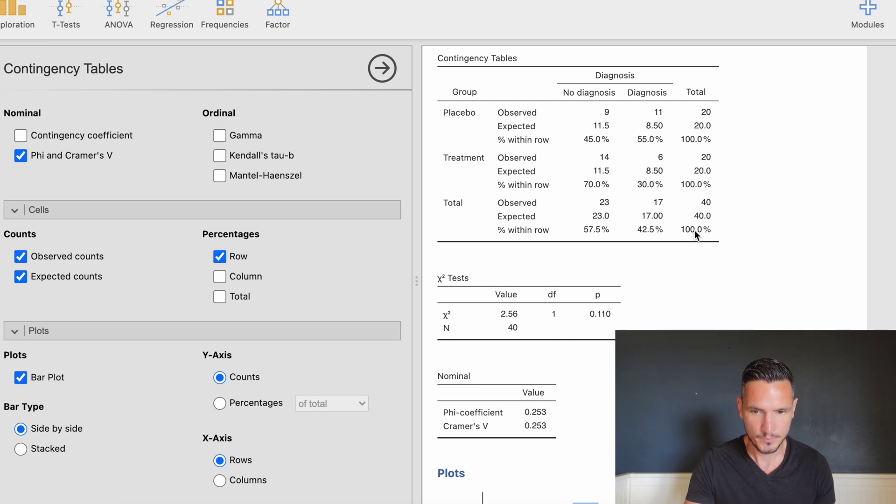
- Highlight the small effect size phrase and confirm Cramer's V of 0.253 in jamovi's Nominal table
key(super+Tab)
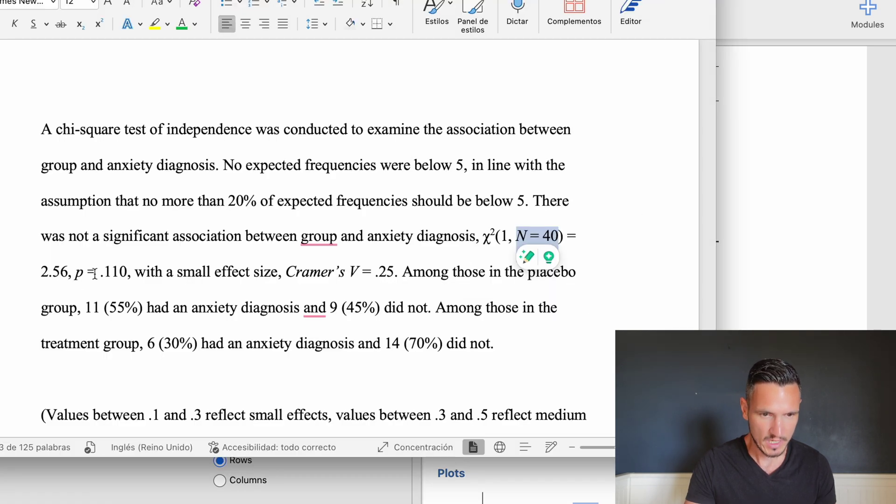
click(832, 286)
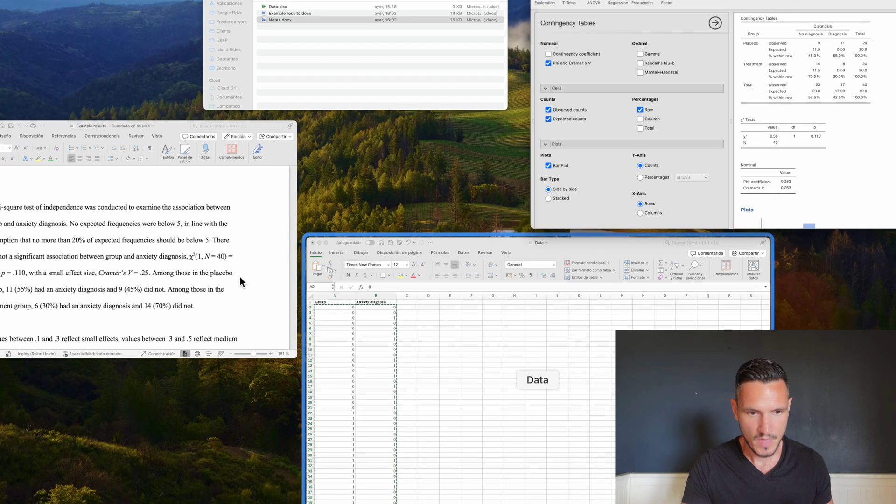
click(240, 276)
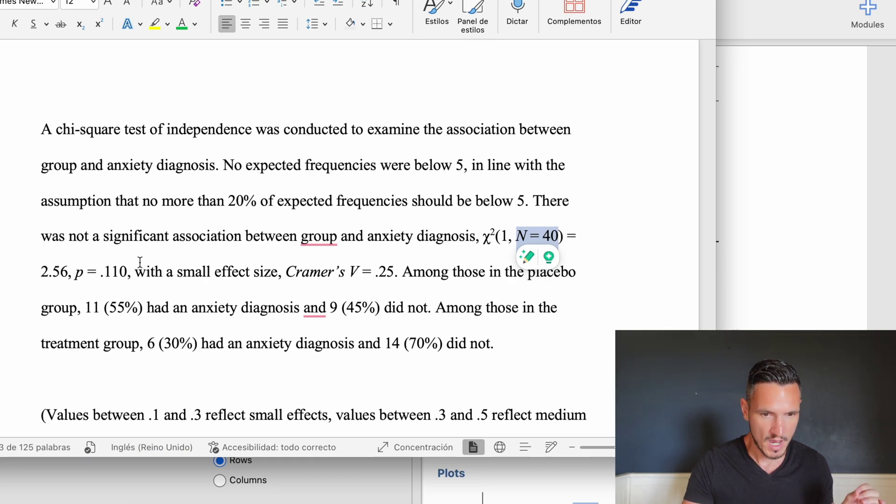
drag(135, 272, 381, 275)
click(818, 229)
scroll(646, 228, down, 3)
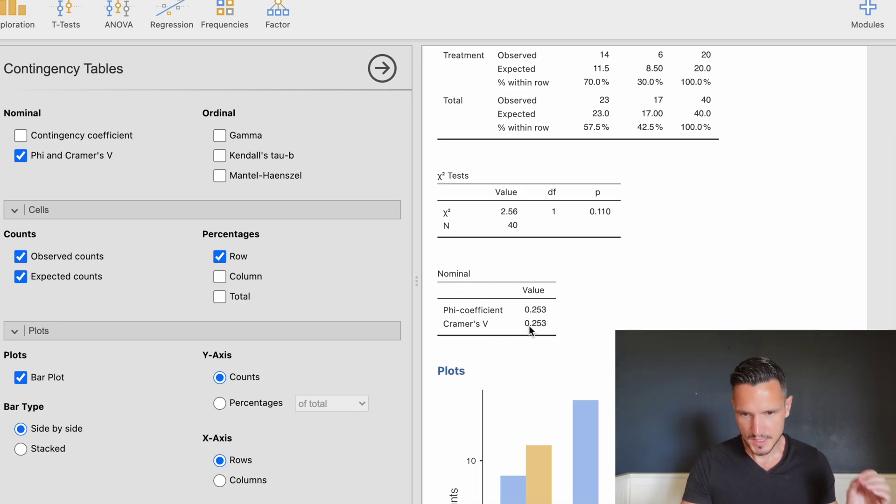
- Highlight the 'Among those in the placebo group' sentence and show jamovi's contingency table (9 vs 11, 55.0%)
key(ctrl+Up)
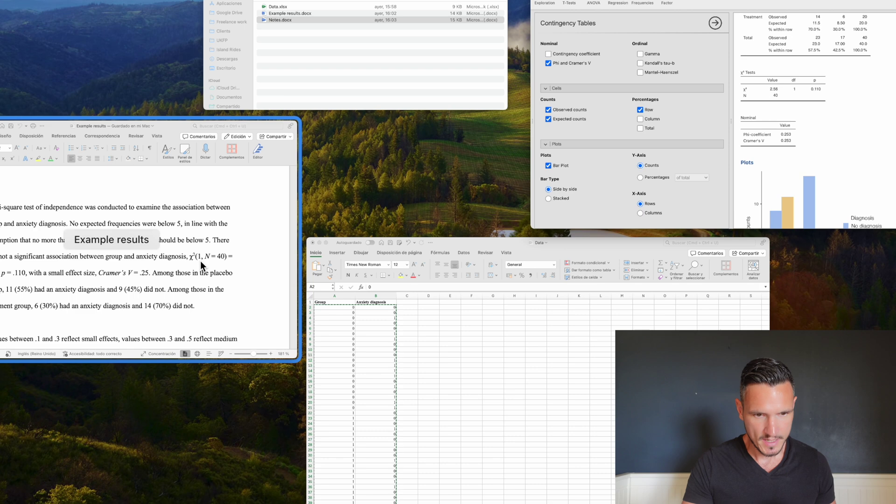
click(200, 261)
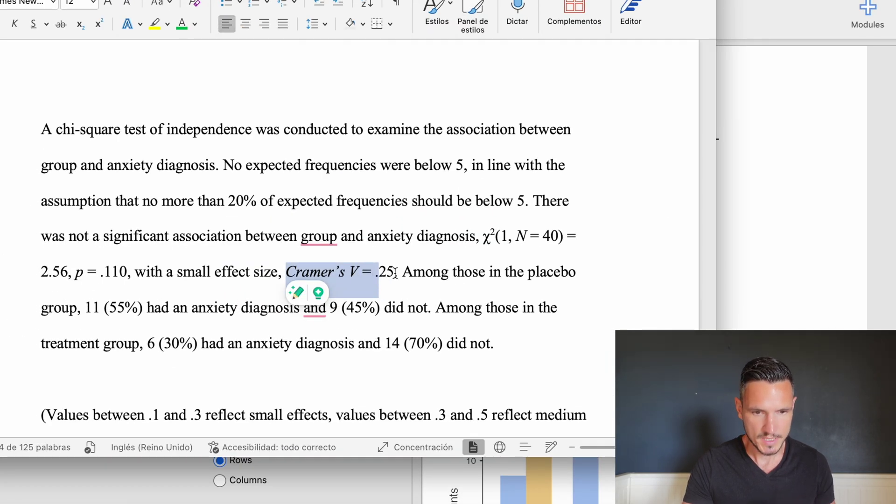
click(580, 351)
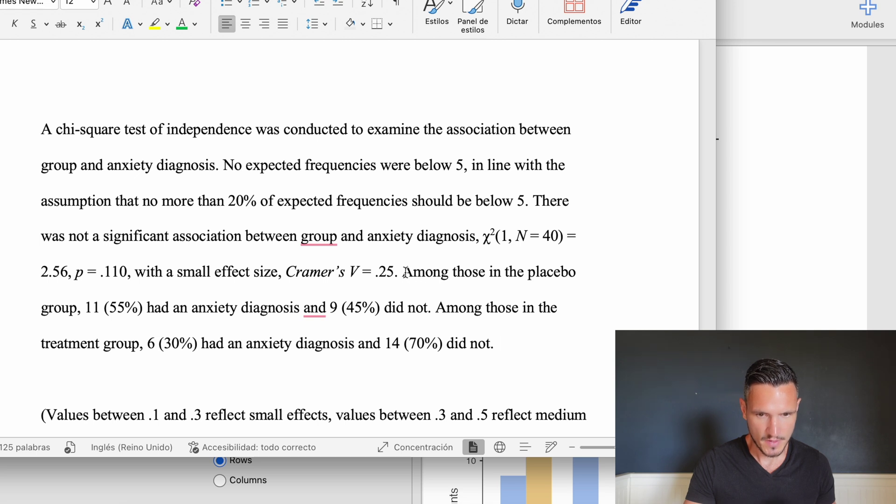
drag(405, 272, 427, 310)
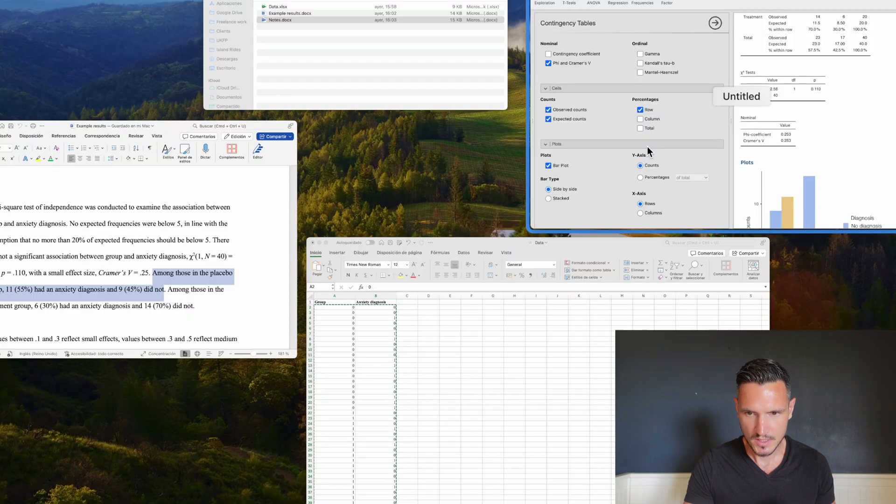
click(648, 146)
scroll(648, 147, up, 5)
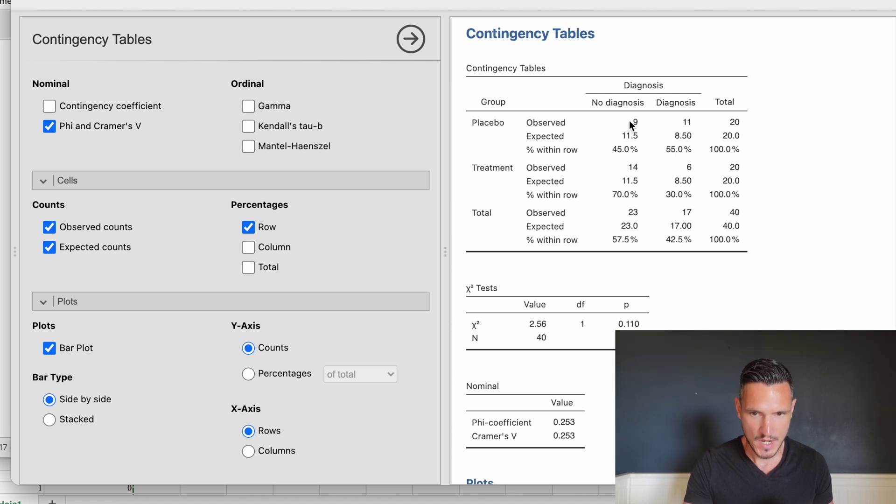
- Confirm the Placebo counts of 9 and 11 match the write-up, then return to Word
key(super+Tab)
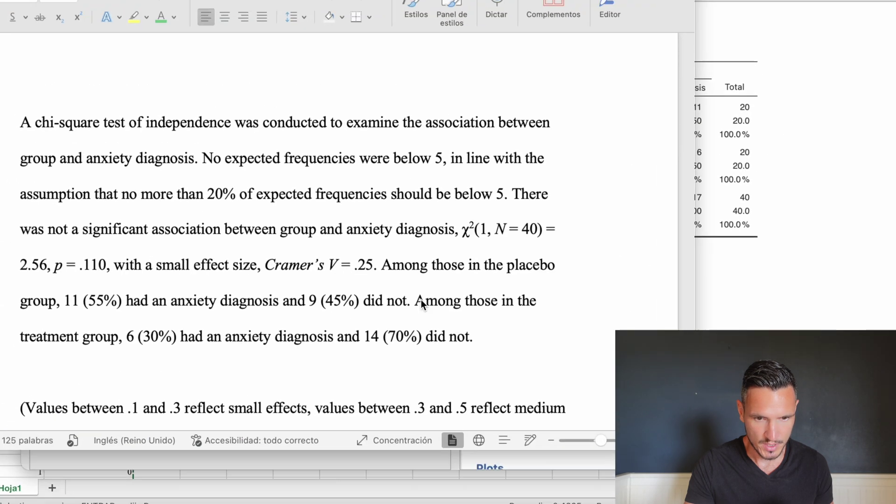
- Highlight the treatment-group sentence and compare it to jamovi's Treatment row: 6 (30%) diagnosed, 14 not
super+click(405, 273)
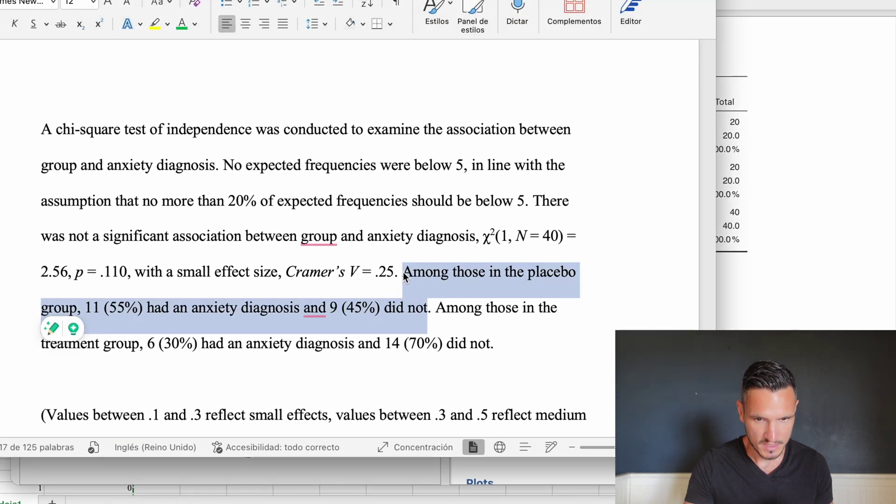
click(506, 343)
drag(436, 308, 512, 317)
drag(390, 322, 502, 349)
click(779, 245)
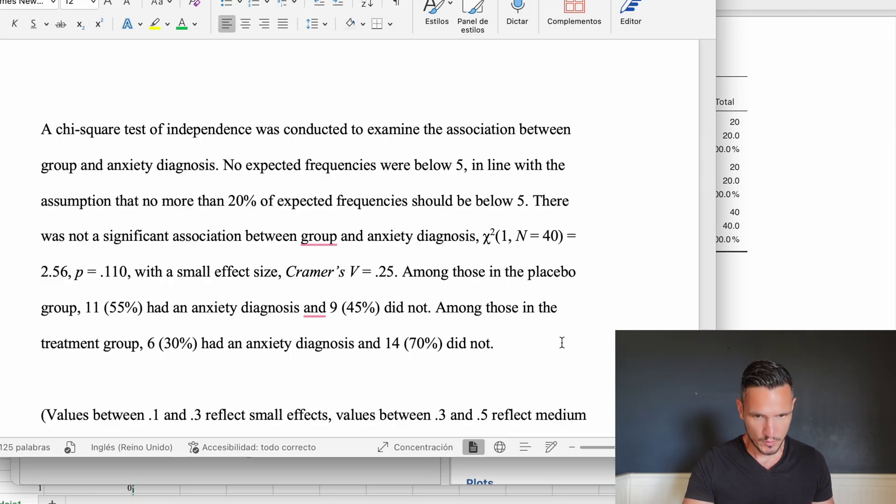
scroll(563, 343, down, 1)
- Highlight Cramer's V = .25, then place the cursor at the end of the small/medium/large effect note
scroll(561, 341, down, 2)
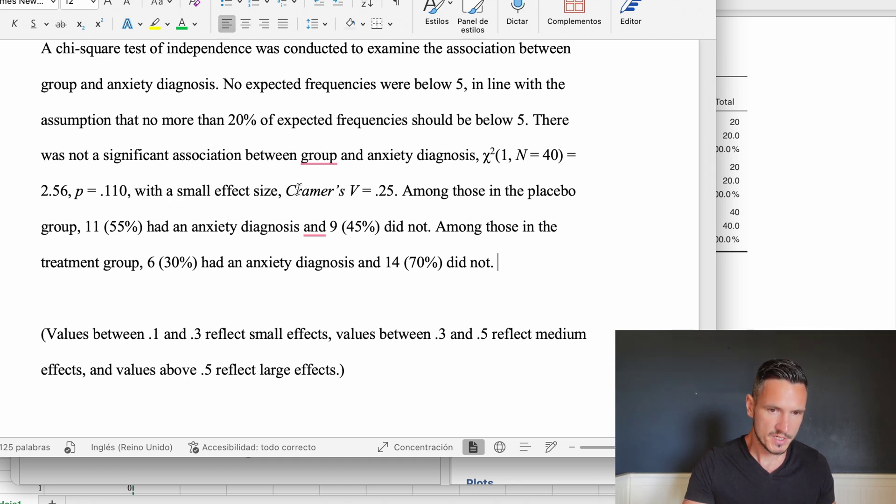
drag(287, 190, 393, 195)
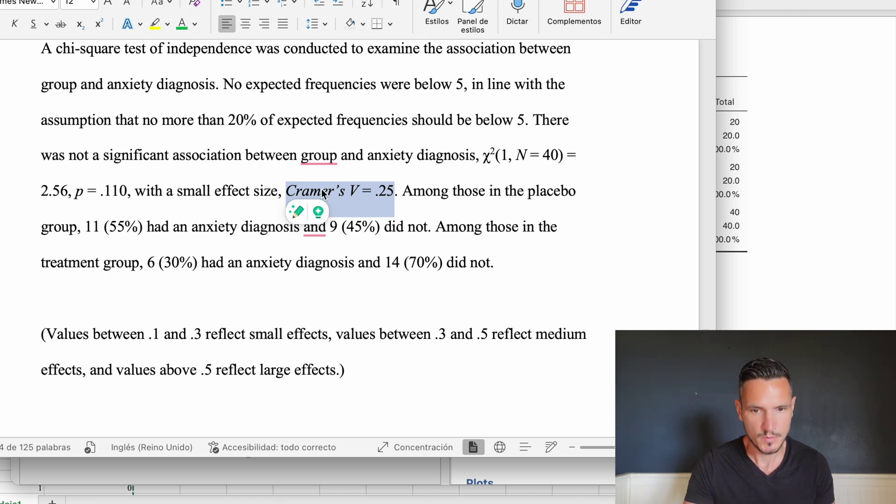
click(424, 333)
click(407, 378)
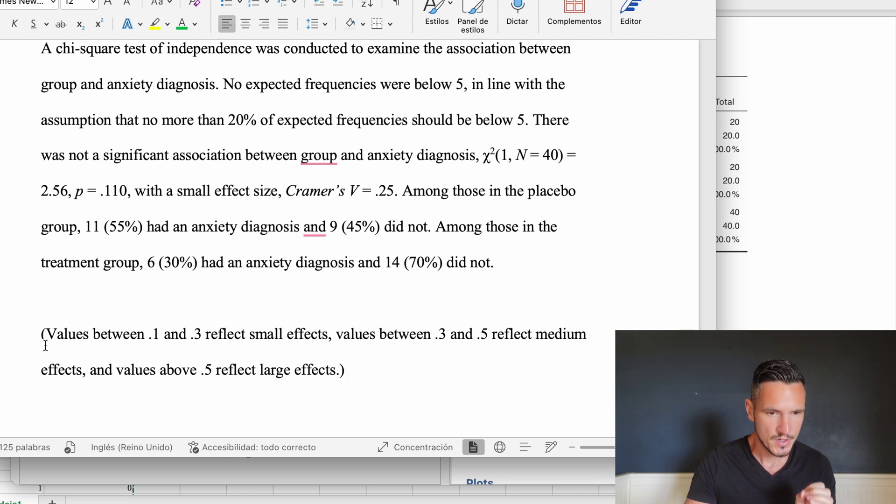